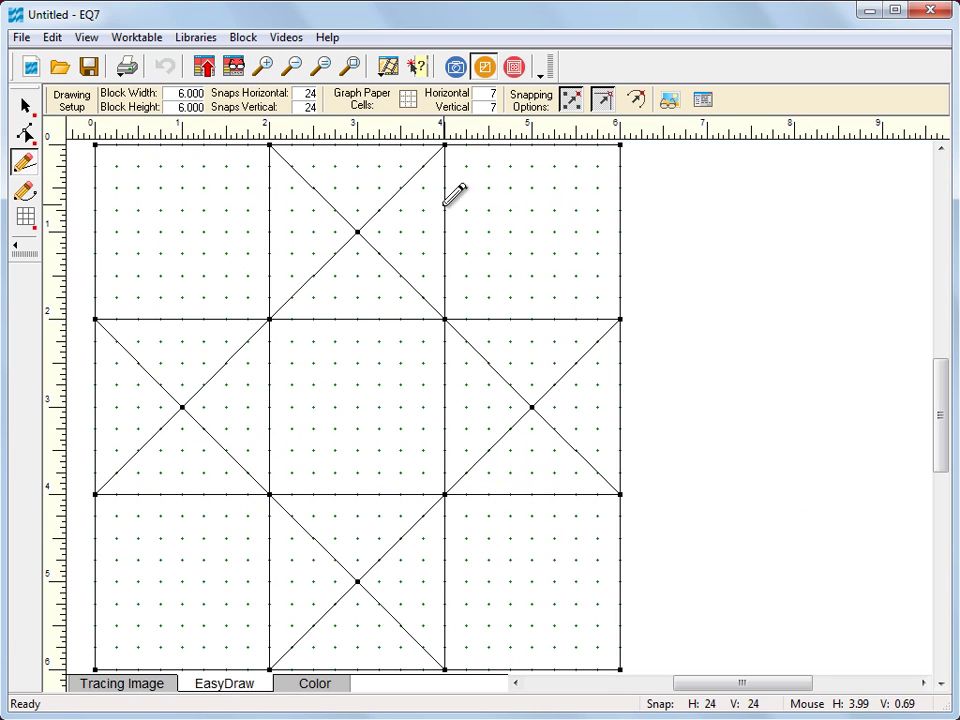
Switch to the quilt worktable showing the 41 x 11 inch quilt of four blocks.
left_click(514, 66)
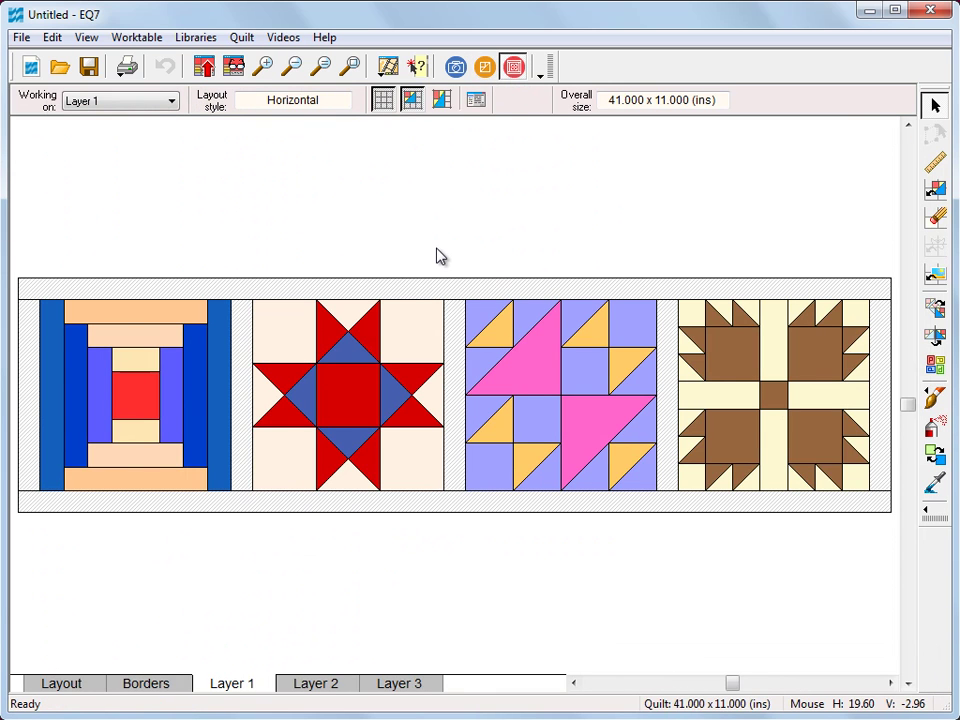
Zoom in on the first two quilt blocks, scroll across the rest, then return to the 6-inch block.
left_click(262, 66)
left_click_drag(17, 244, 296, 563)
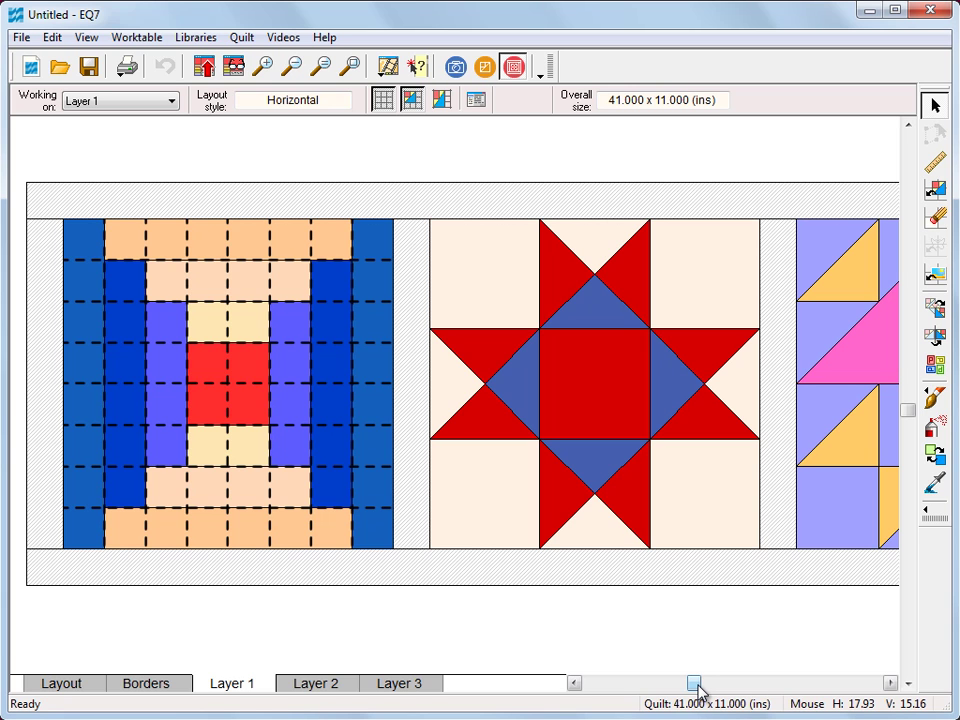
left_click_drag(697, 686, 713, 689)
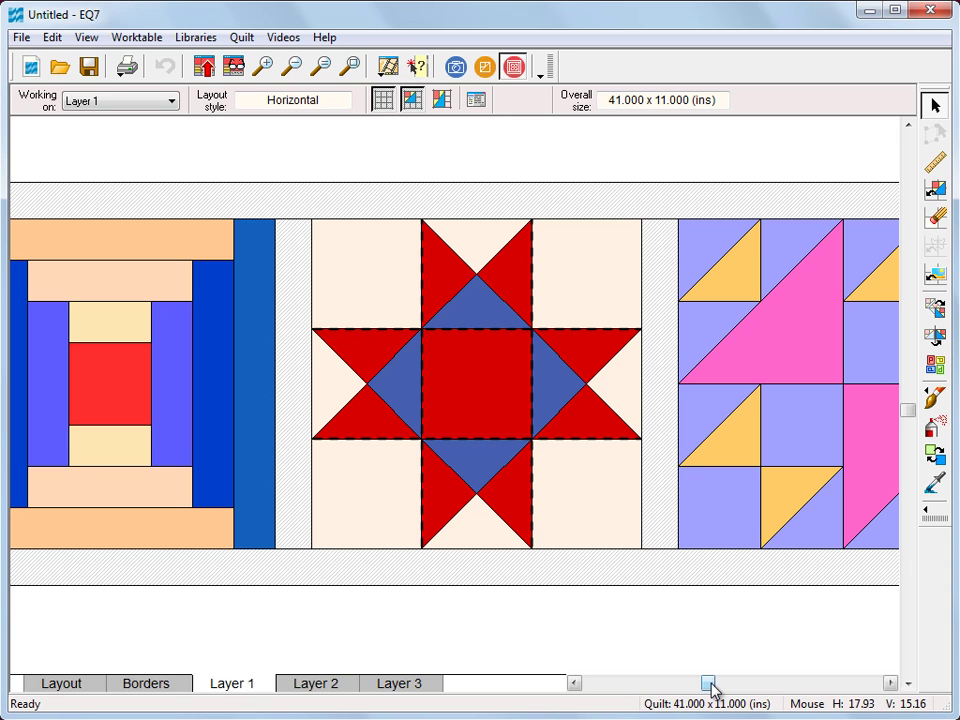
left_click_drag(710, 688, 762, 688)
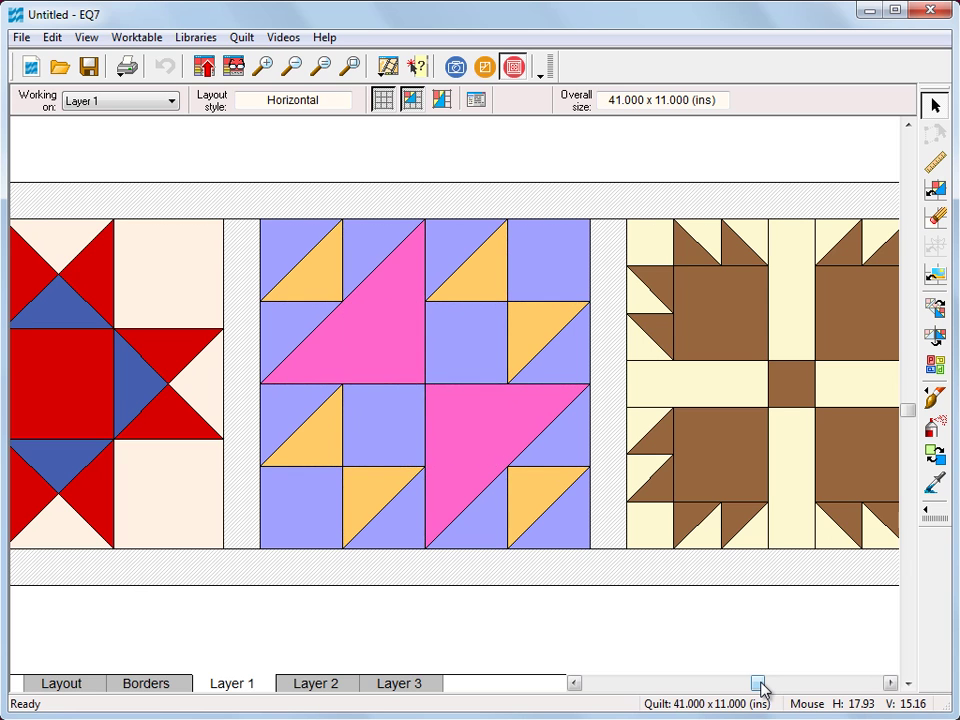
left_click_drag(760, 688, 790, 686)
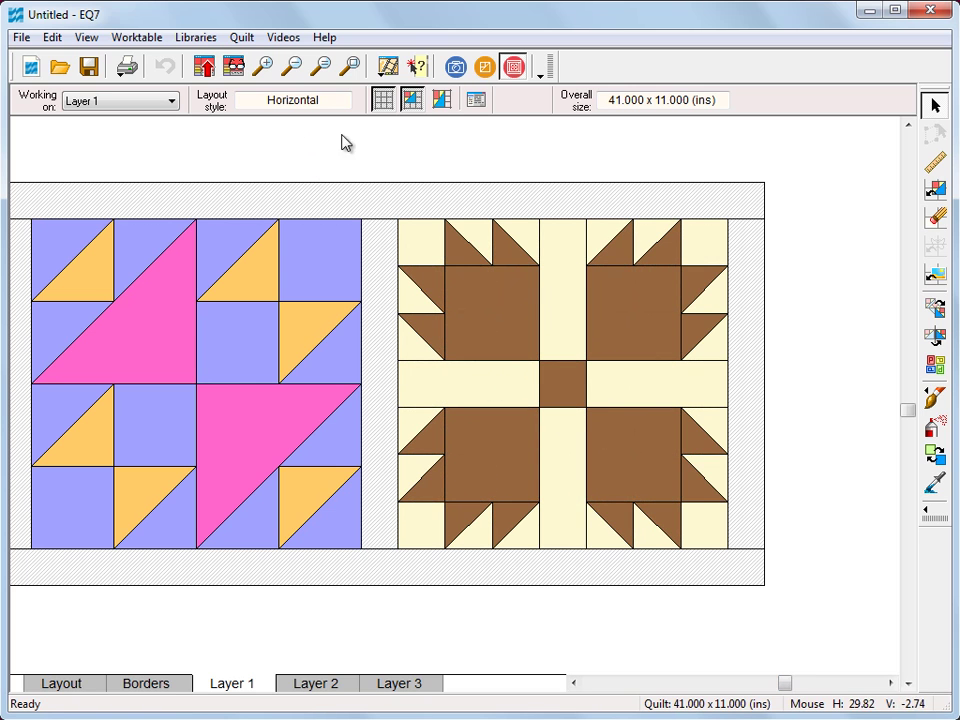
left_click(484, 67)
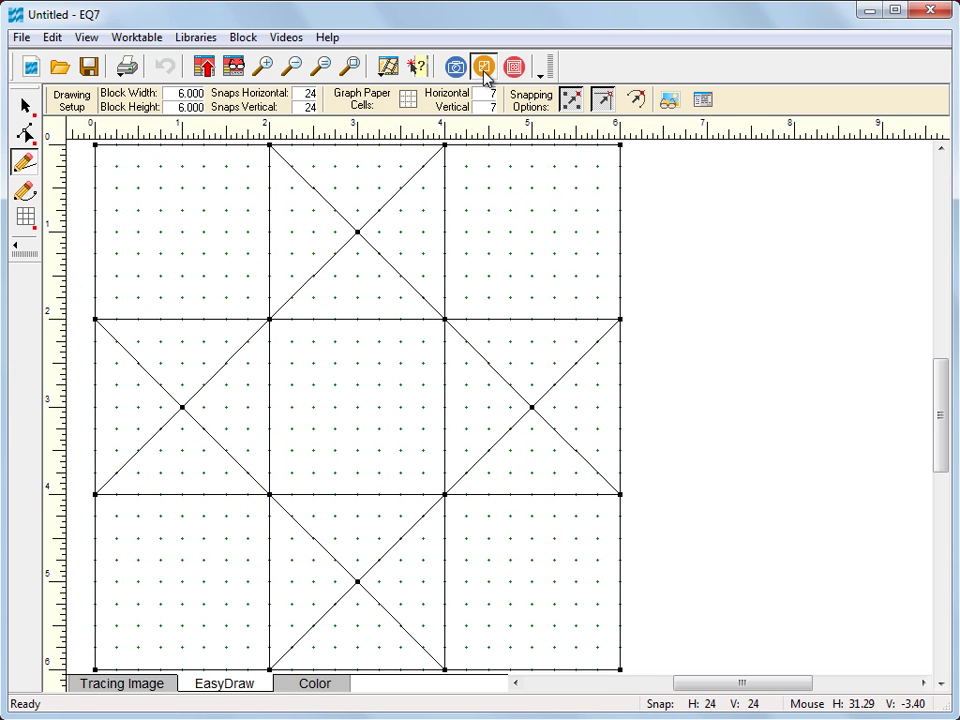
Draw two crossing diagonal lines across the block's top-right square.
left_click(484, 68)
left_click(445, 146)
left_click_drag(519, 203, 622, 298)
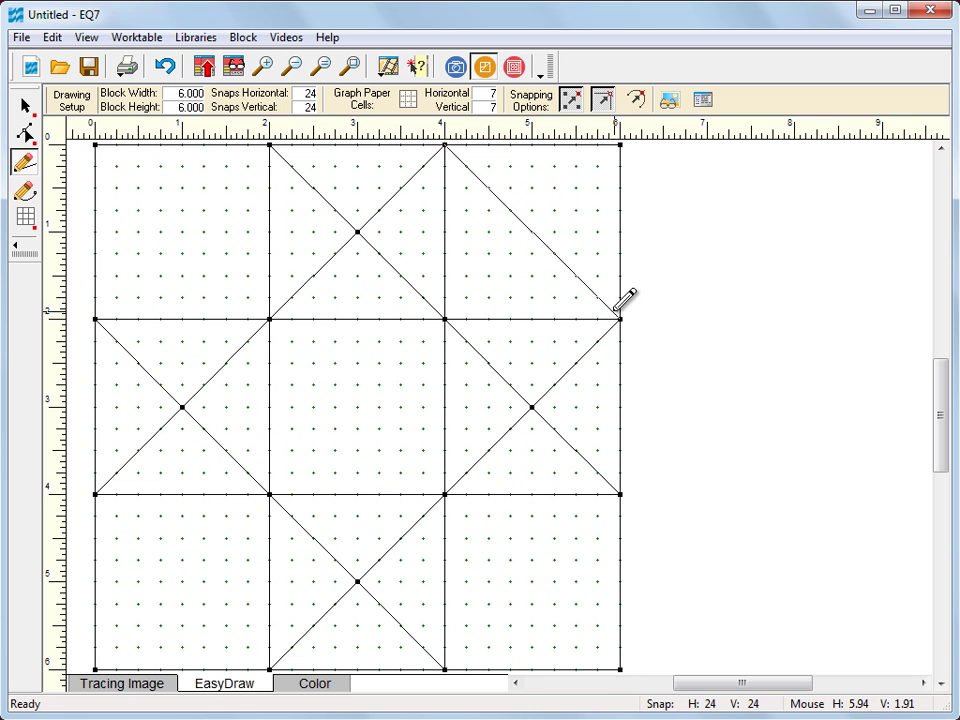
left_click(446, 318)
left_click_drag(446, 318, 614, 159)
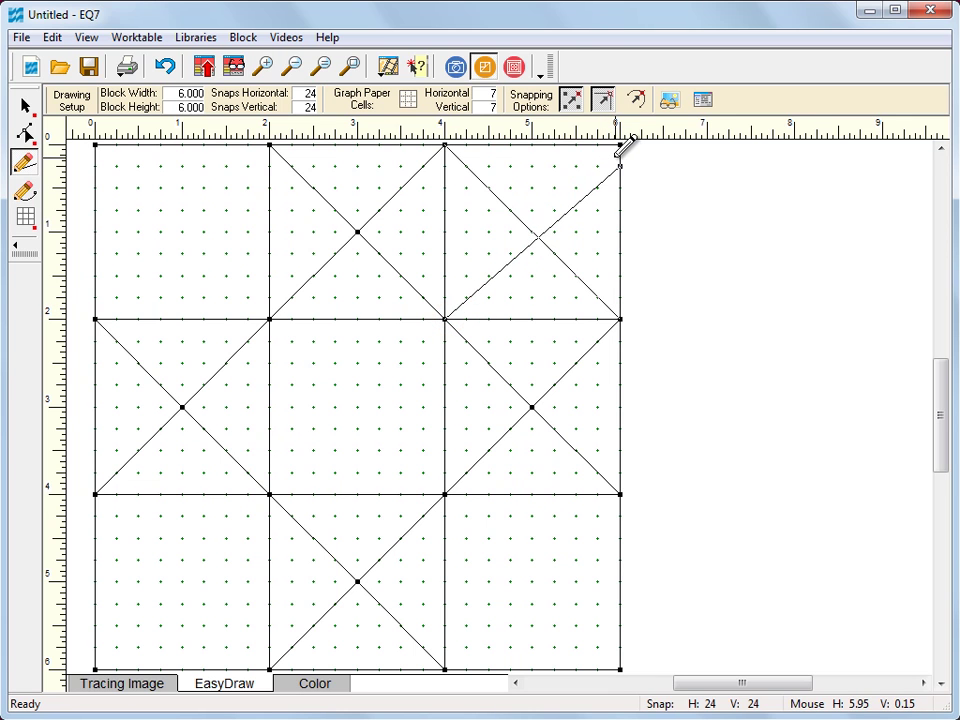
Turn on Snap to nodes of drawing and set snap points to 12 by 12.
left_click(604, 104)
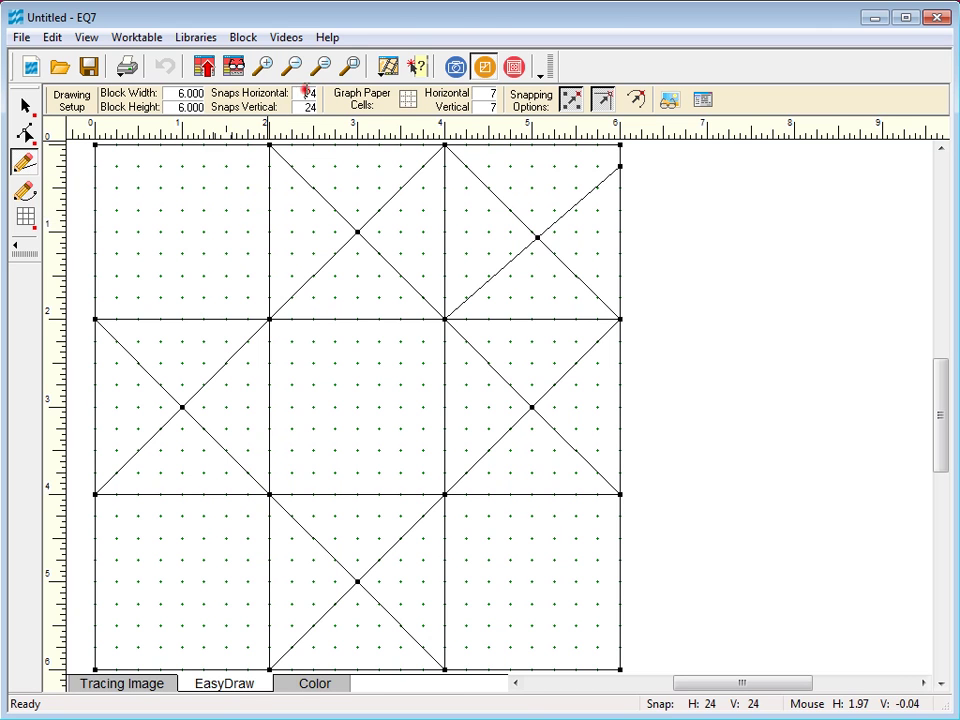
double_click(309, 92)
type("12")
key("Tab")
type("12")
key("Tab")
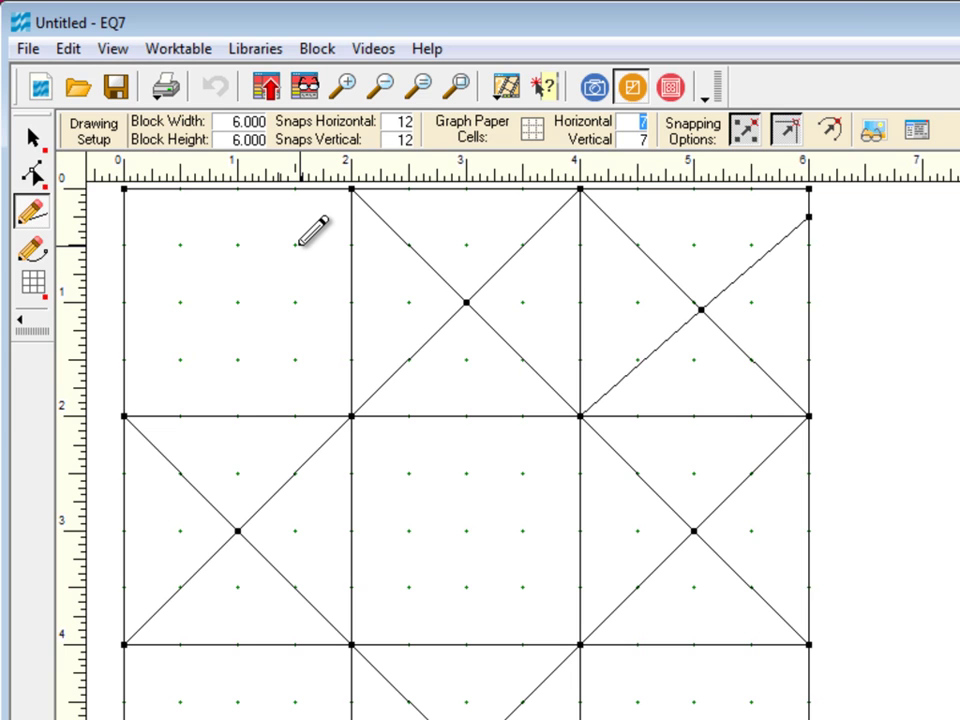
Raise the horizontal and vertical snap points to 24, then to 48.
left_click(388, 122)
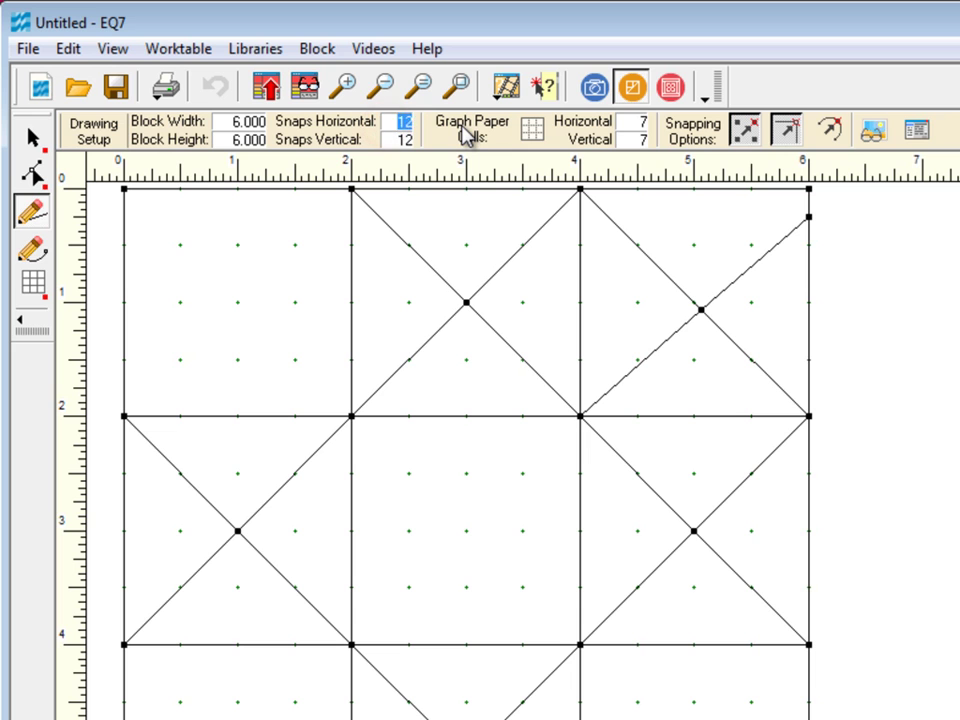
type("24")
key("Tab")
type("24")
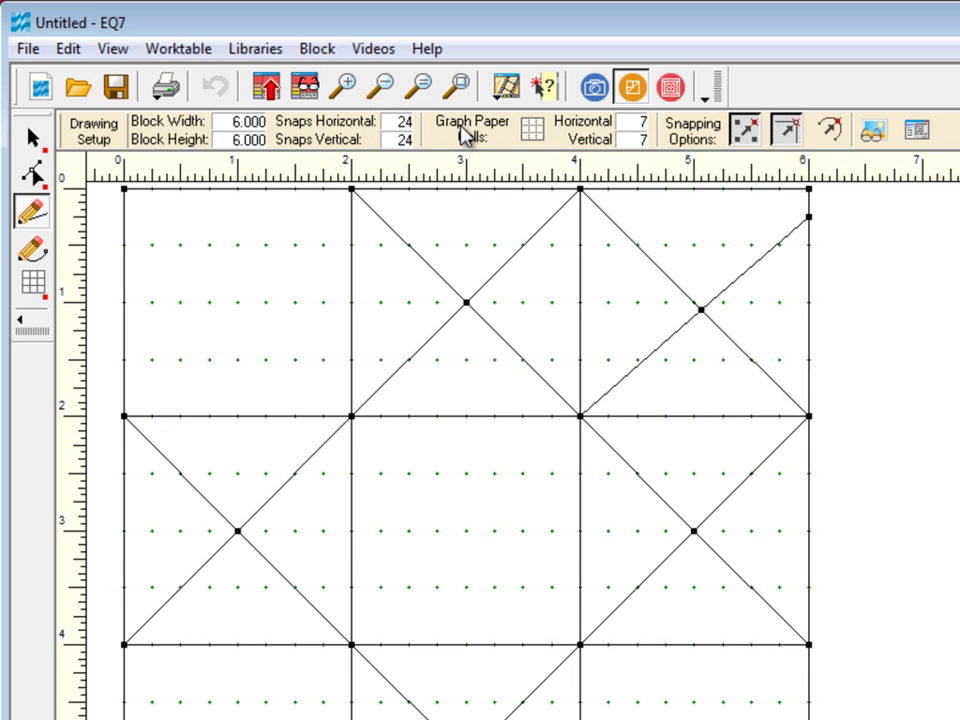
key("Tab")
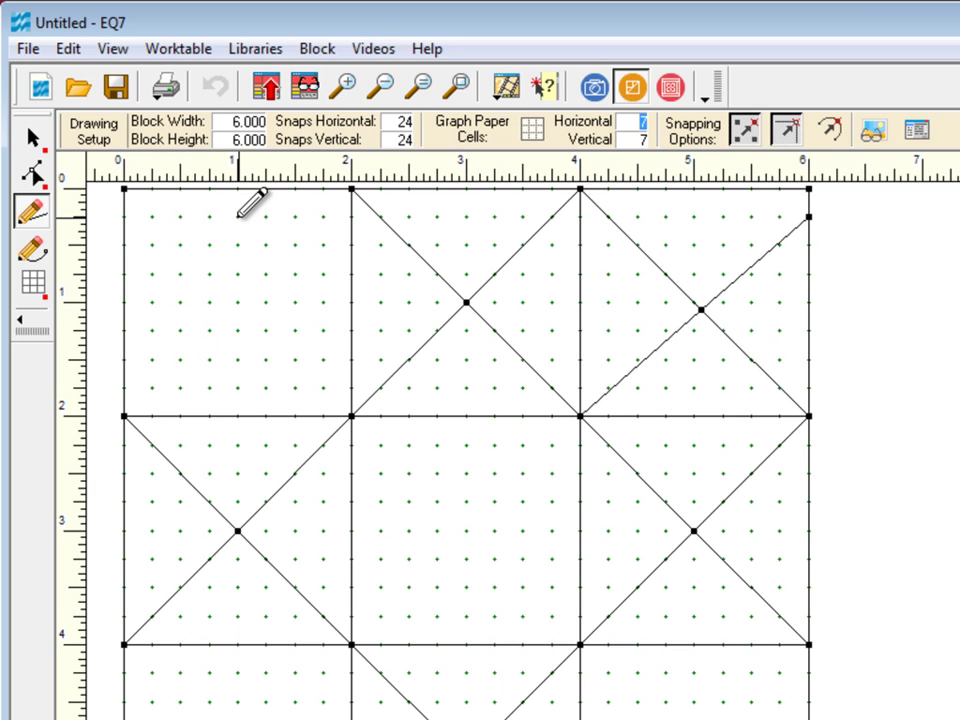
double_click(392, 122)
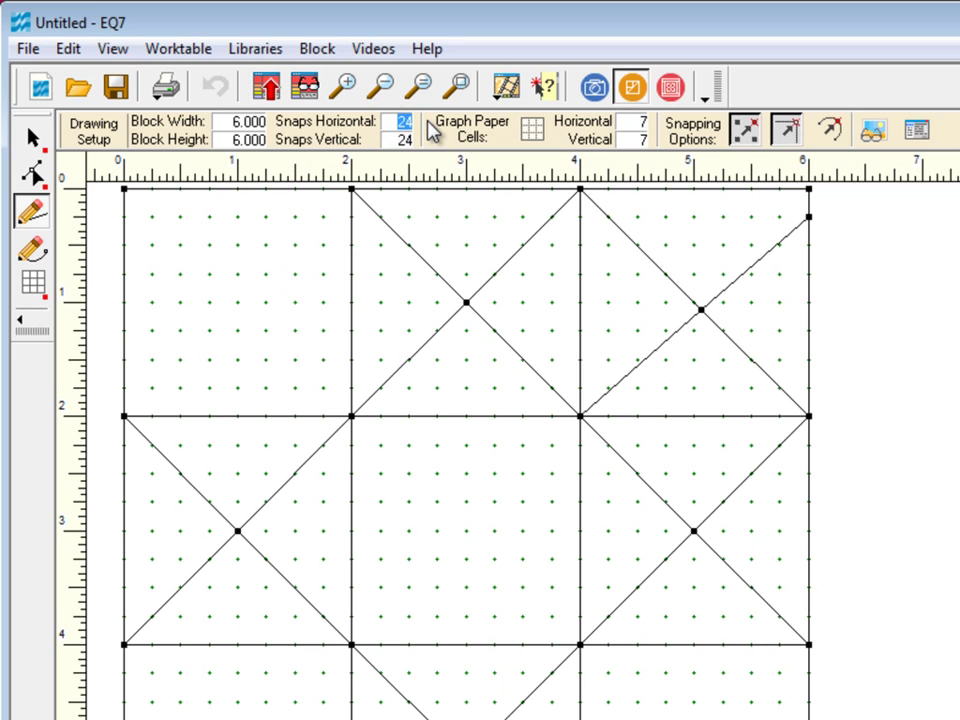
type("48")
key("Tab")
type("48")
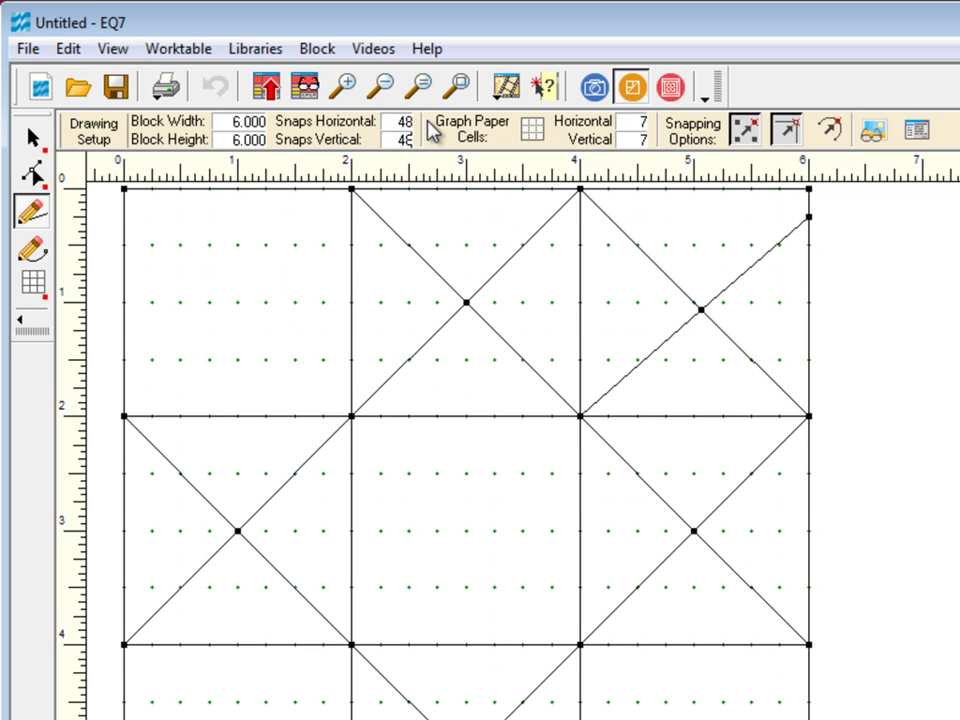
key("Tab")
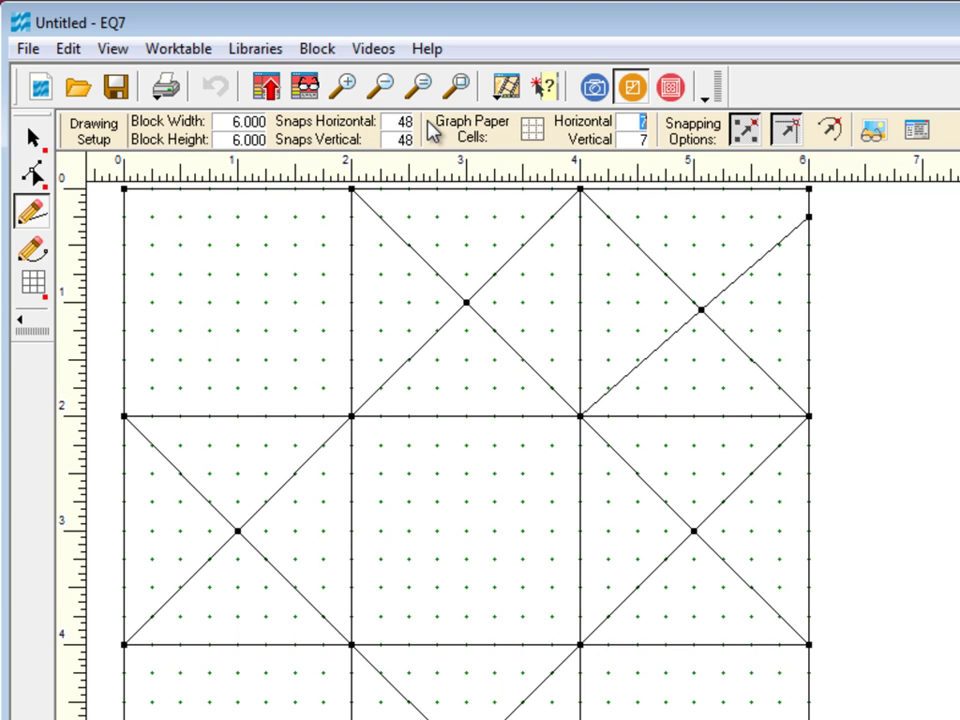
left_click(180, 251)
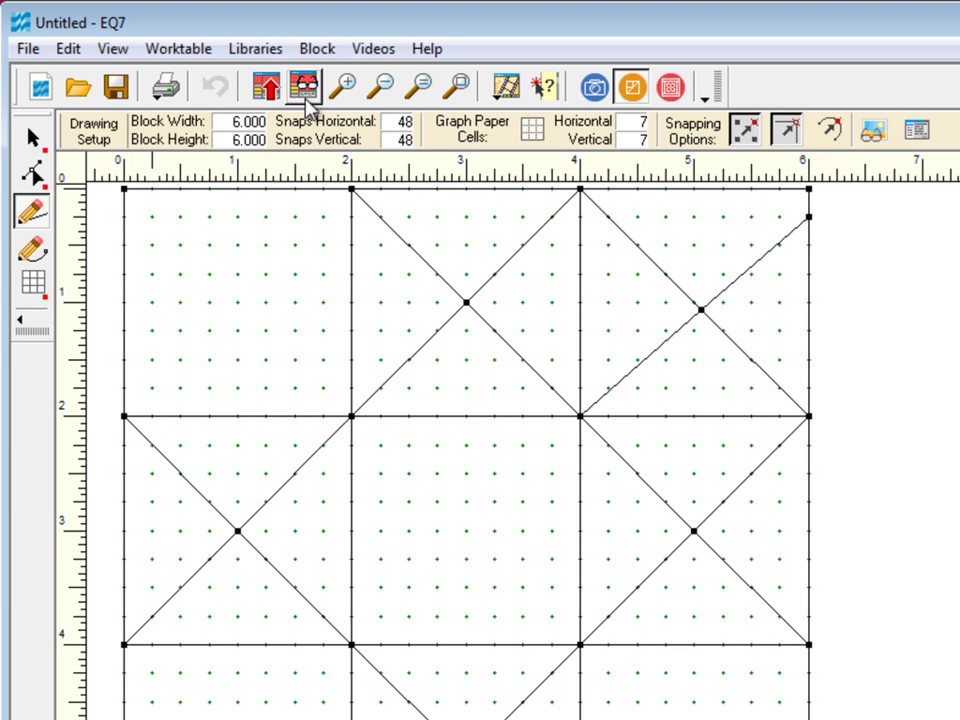
Zoom in on the top-left square and draw a horizontal line about 1/8 inch below its top.
left_click(341, 86)
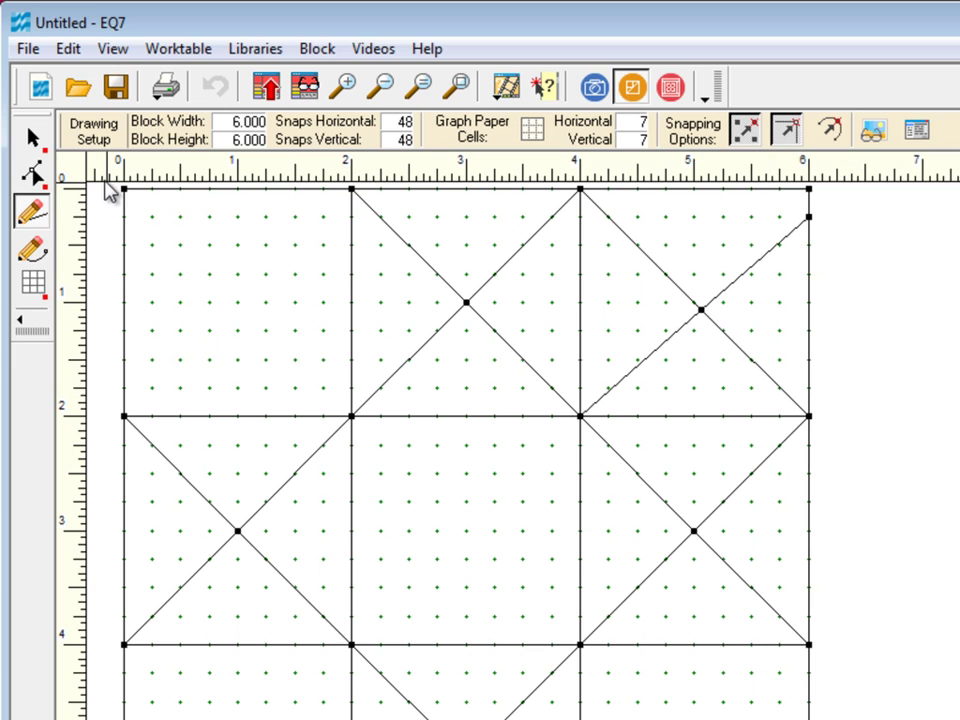
mouse_move(106, 184)
left_mouse_down()
mouse_move(318, 392)
mouse_move(473, 508)
left_mouse_up()
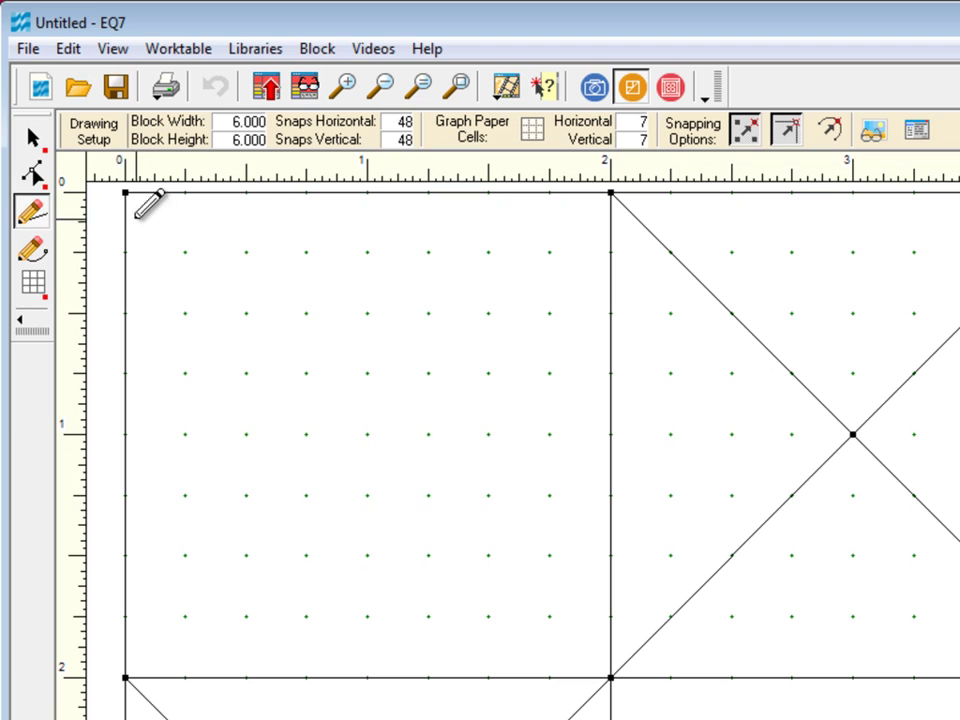
mouse_move(126, 222)
left_mouse_down()
mouse_move(561, 234)
mouse_move(612, 221)
left_mouse_up()
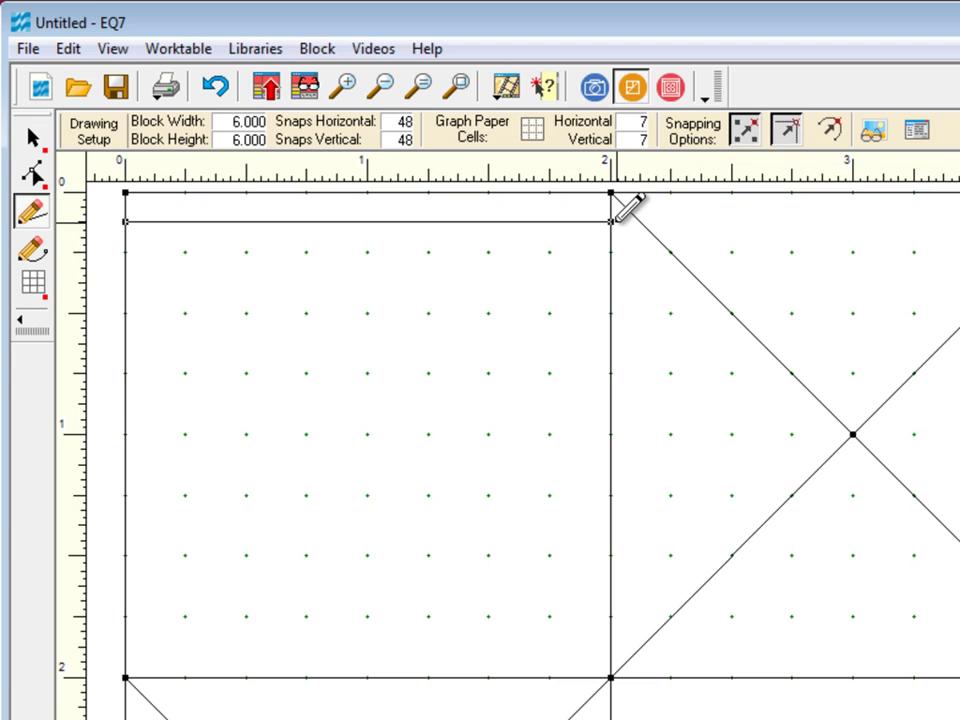
Reset snaps to 24 x 24, then draw a slanted line and a horizontal line at 1 inch.
double_click(400, 122)
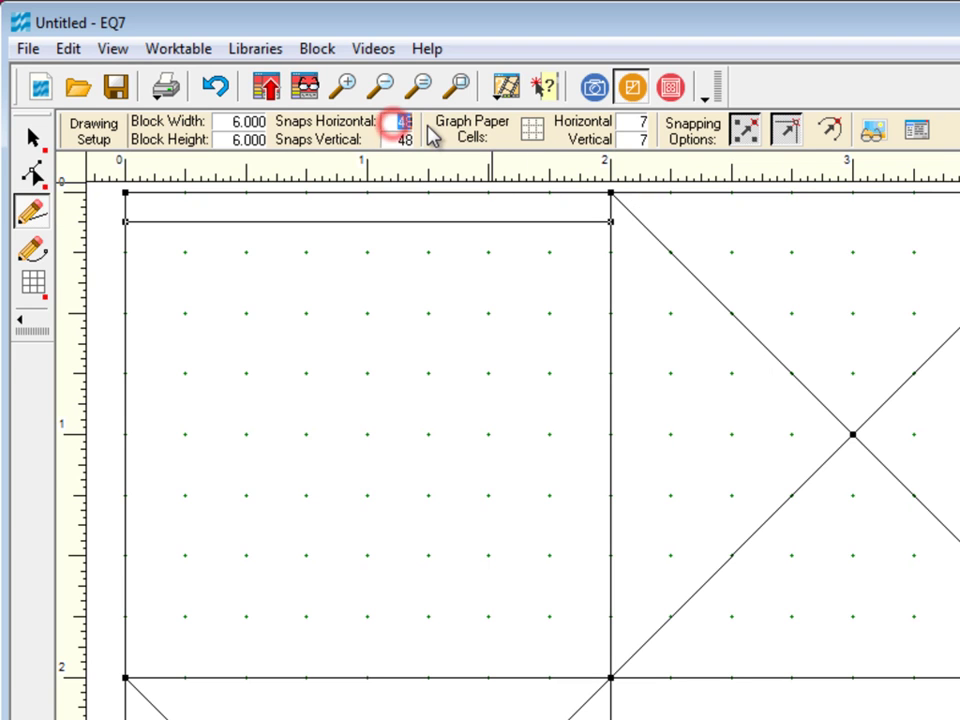
type("24")
key("Tab")
type("24")
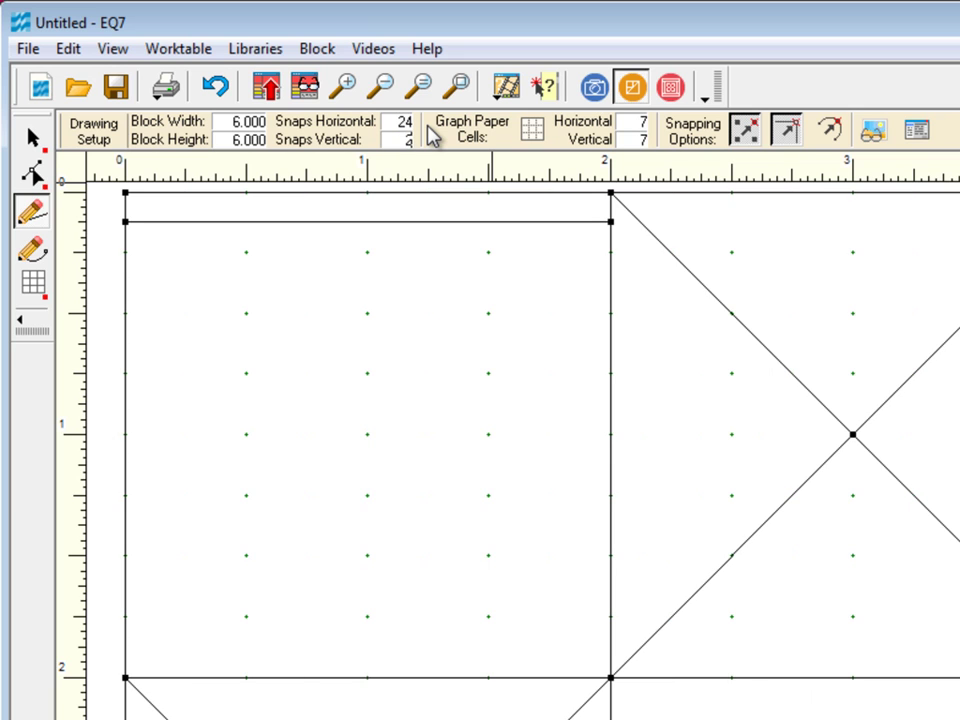
key("Tab")
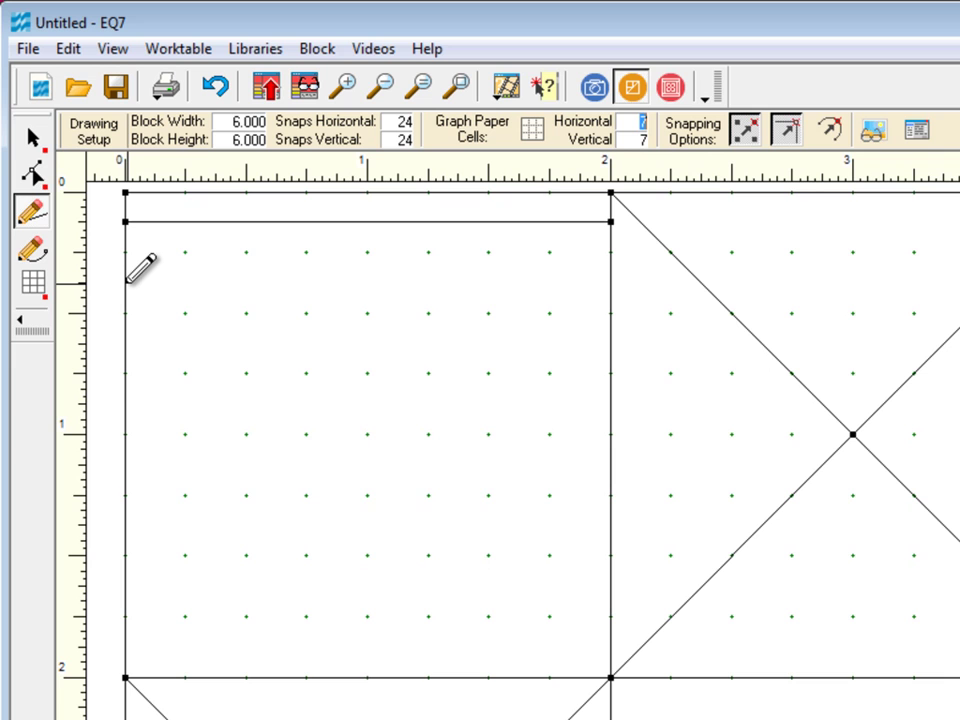
mouse_move(128, 281)
left_mouse_down()
mouse_move(372, 295)
mouse_move(611, 279)
left_mouse_up()
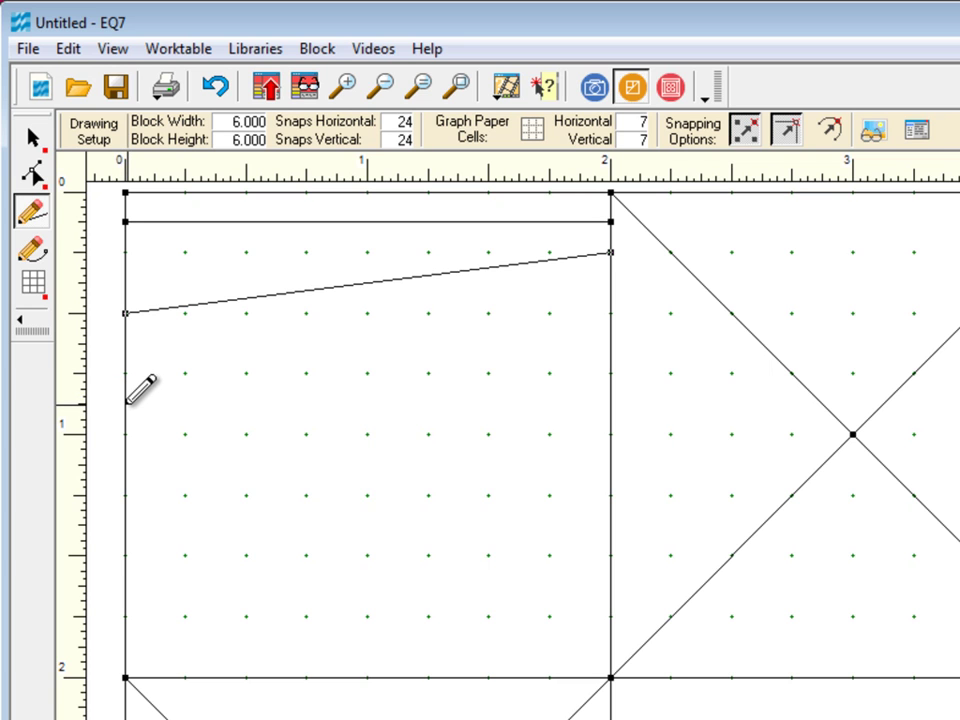
mouse_move(125, 434)
left_mouse_down()
mouse_move(291, 395)
mouse_move(422, 389)
mouse_move(542, 409)
mouse_move(611, 434)
left_mouse_up()
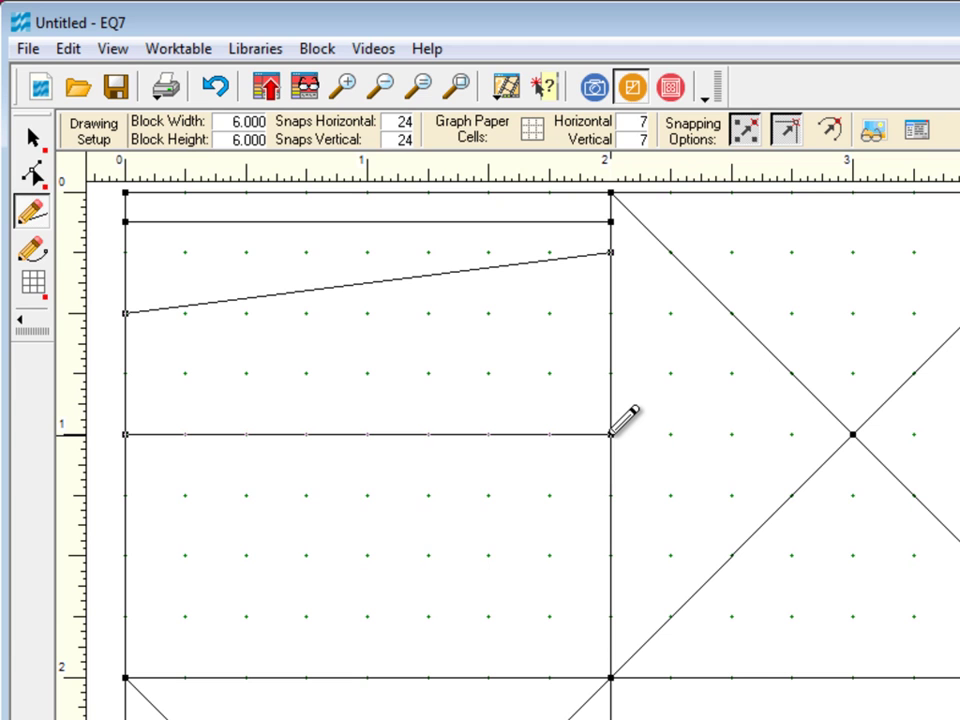
Start a new EasyDraw block via Block > New Block, declining to save the old drawing.
left_click(318, 48)
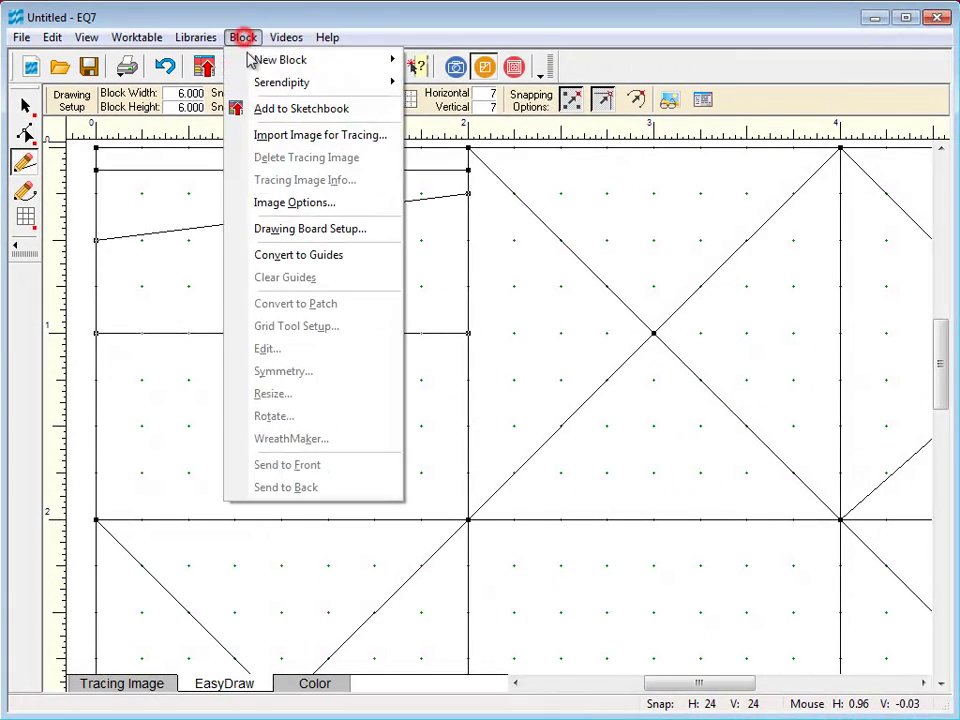
left_click(305, 63)
left_click(455, 59)
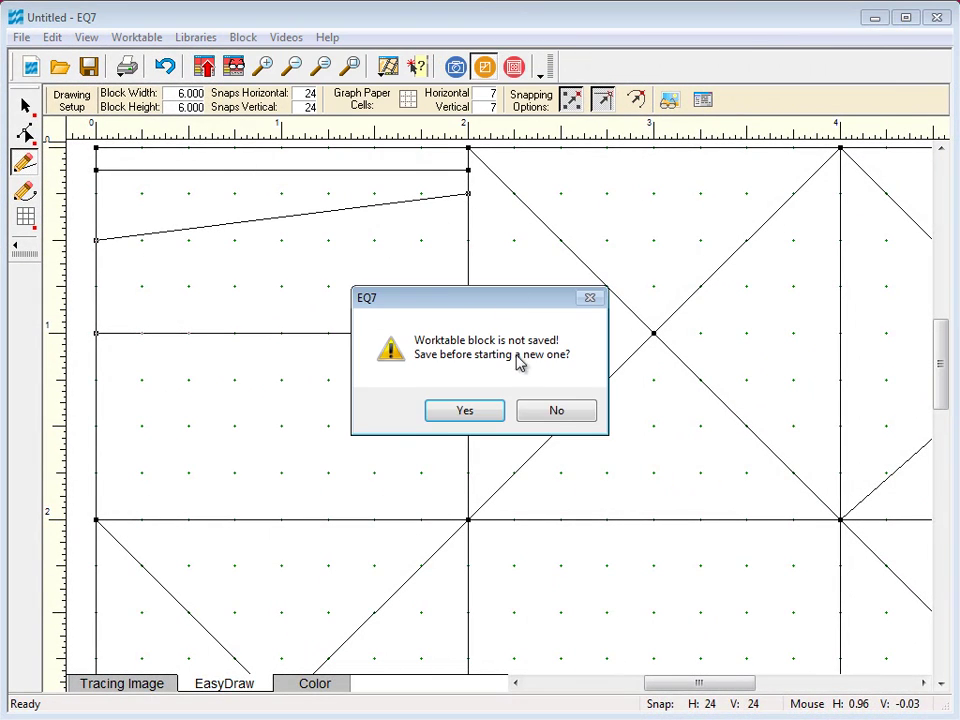
left_click(553, 412)
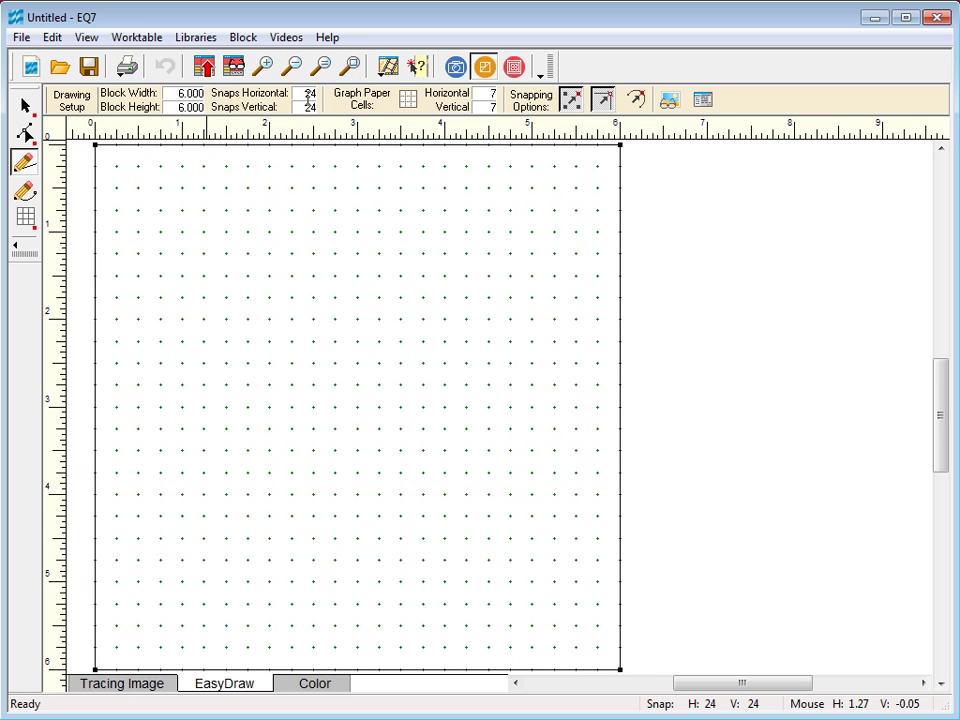
Turn on graph-paper cells and set them to 6 horizontal by 6 vertical.
left_click(409, 102)
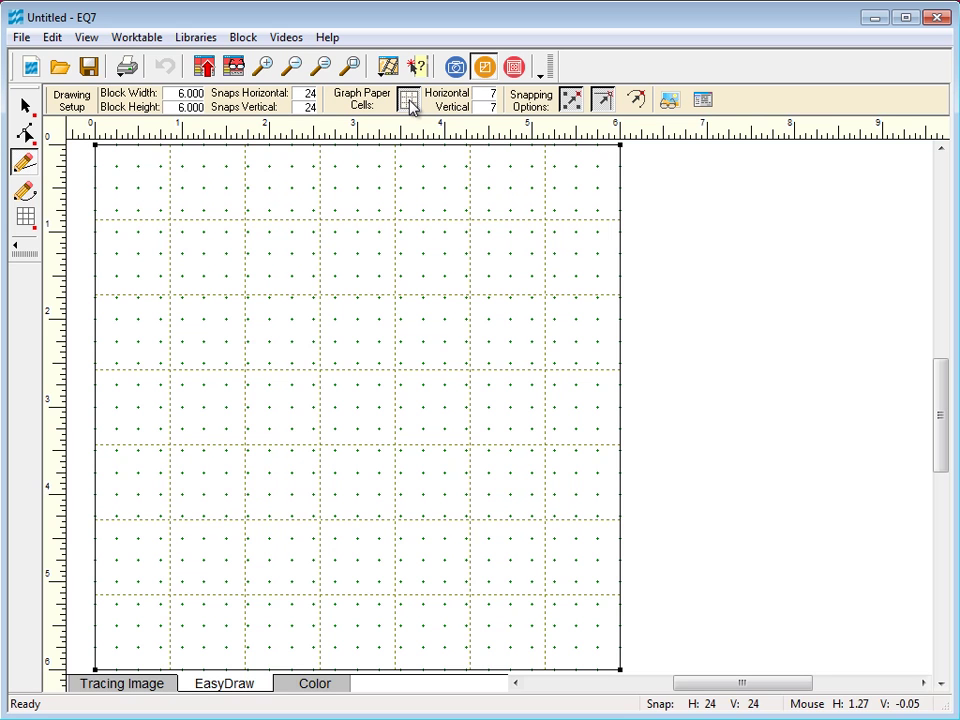
left_click(476, 92)
left_click_drag(476, 92, 517, 102)
type("6")
key("Tab")
type("6")
key("Tab")
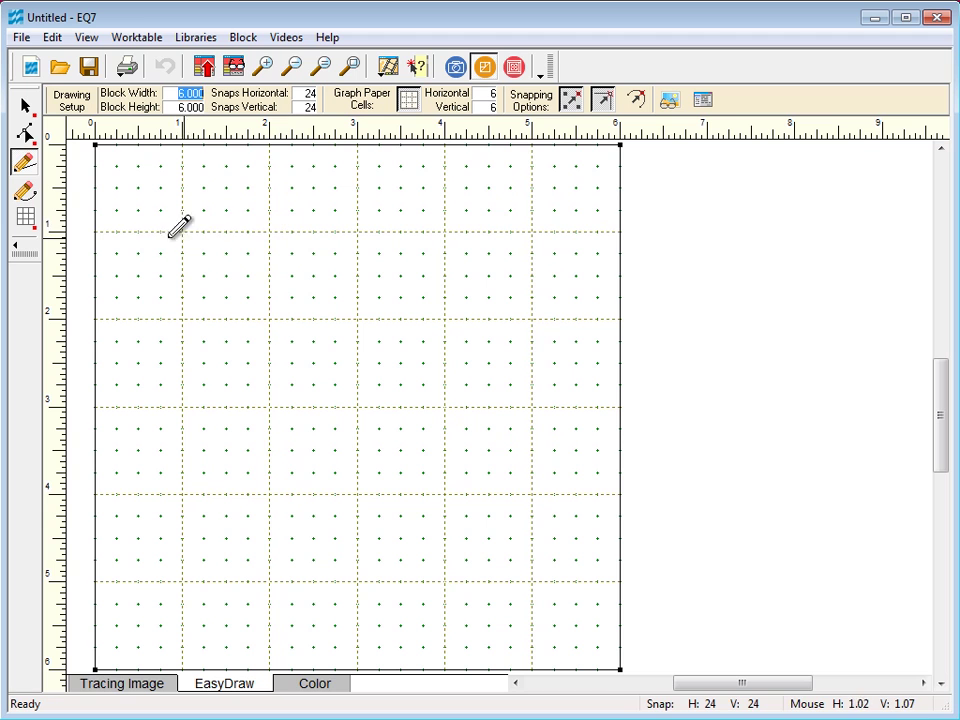
Draw horizontal lines at 1 and 5.5 inches and the hat's long left diagonal to the top edge.
left_click(94, 231)
left_click_drag(94, 231, 620, 231)
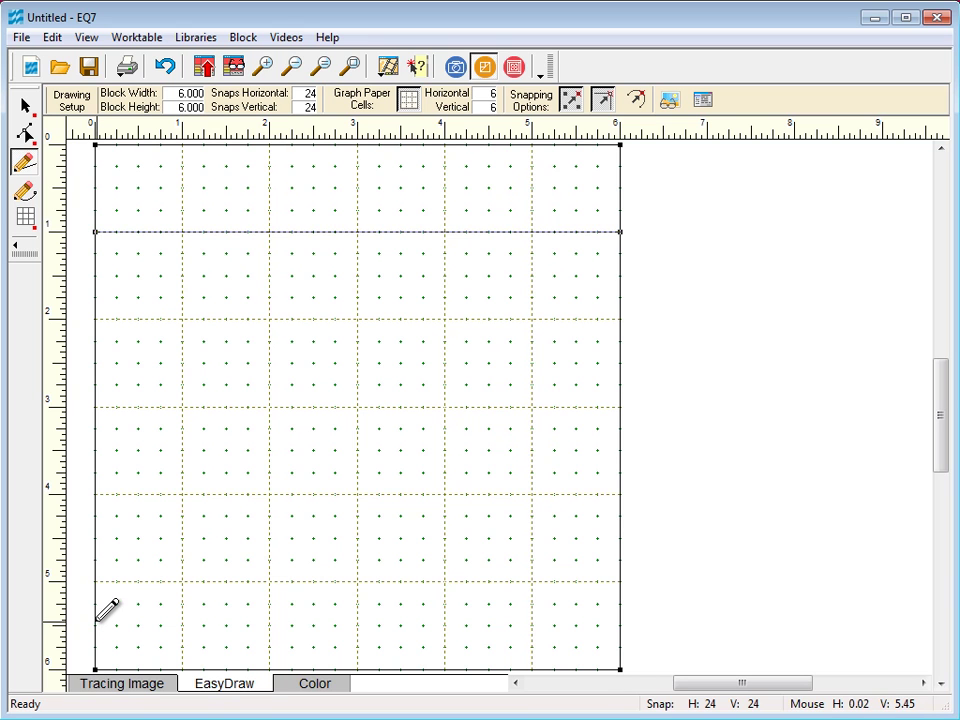
left_click_drag(95, 626, 620, 625)
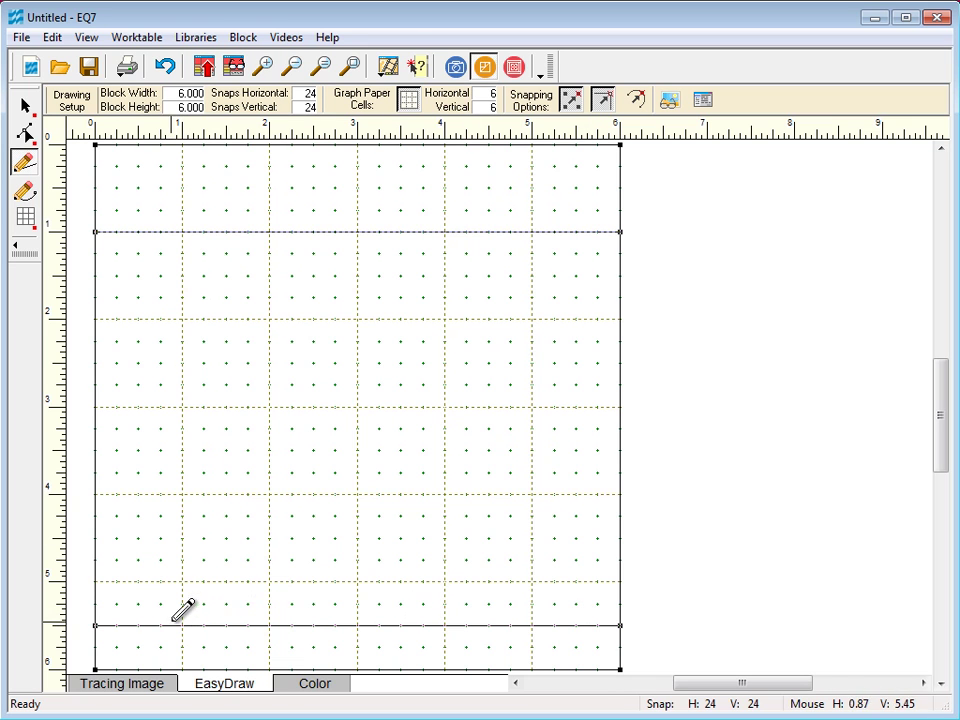
mouse_move(184, 623)
left_mouse_down()
mouse_move(266, 446)
mouse_move(312, 302)
mouse_move(376, 183)
mouse_move(381, 146)
left_mouse_up()
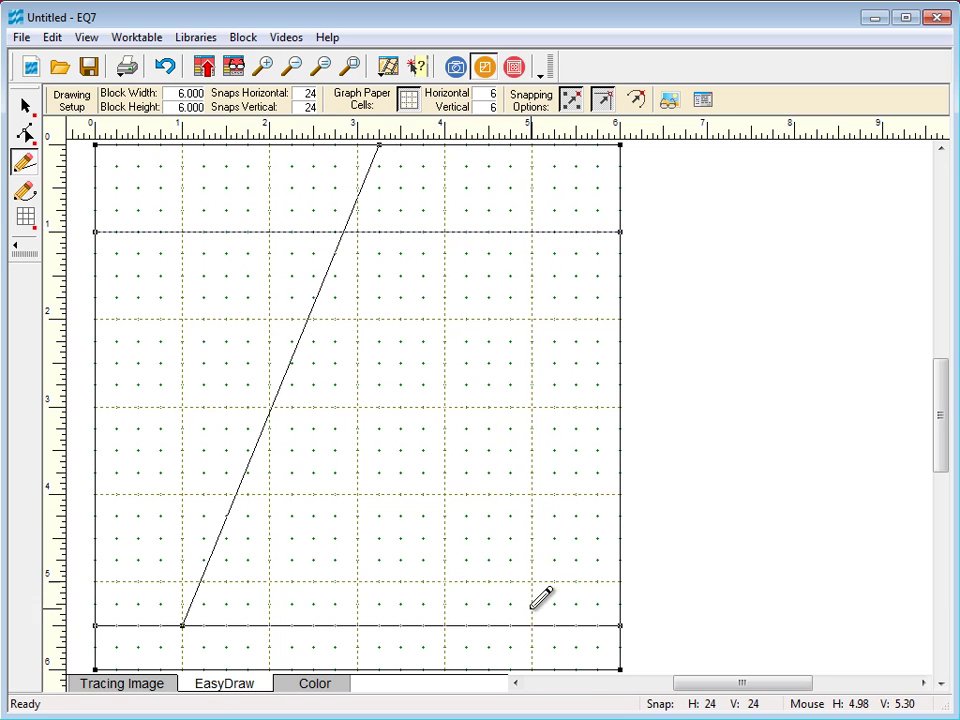
Try drawing the hat's right side, turn on Snap to nodes, and undo that right-side line.
mouse_move(531, 626)
left_mouse_down()
mouse_move(497, 513)
mouse_move(360, 246)
mouse_move(343, 232)
left_mouse_up()
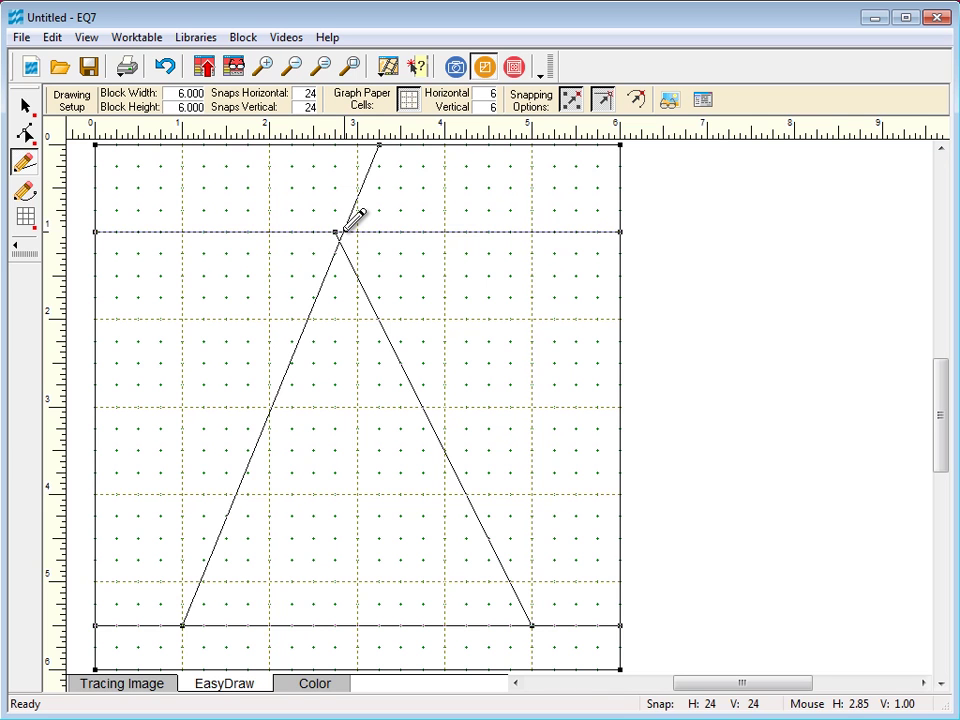
key("ctrl+z")
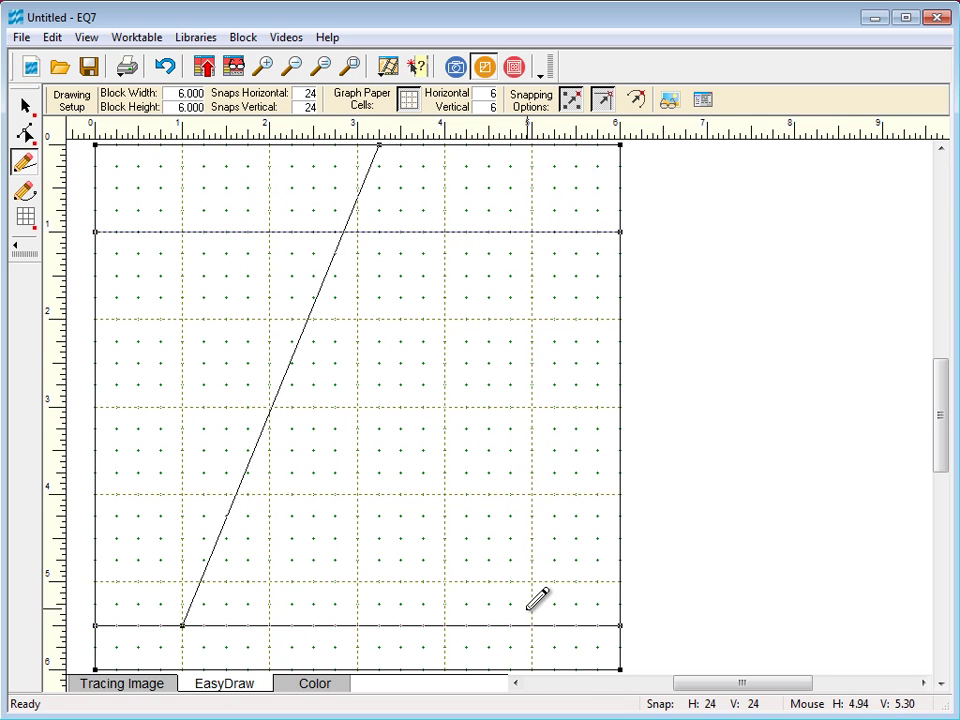
mouse_move(531, 626)
left_mouse_down()
mouse_move(422, 350)
mouse_move(345, 232)
left_mouse_up()
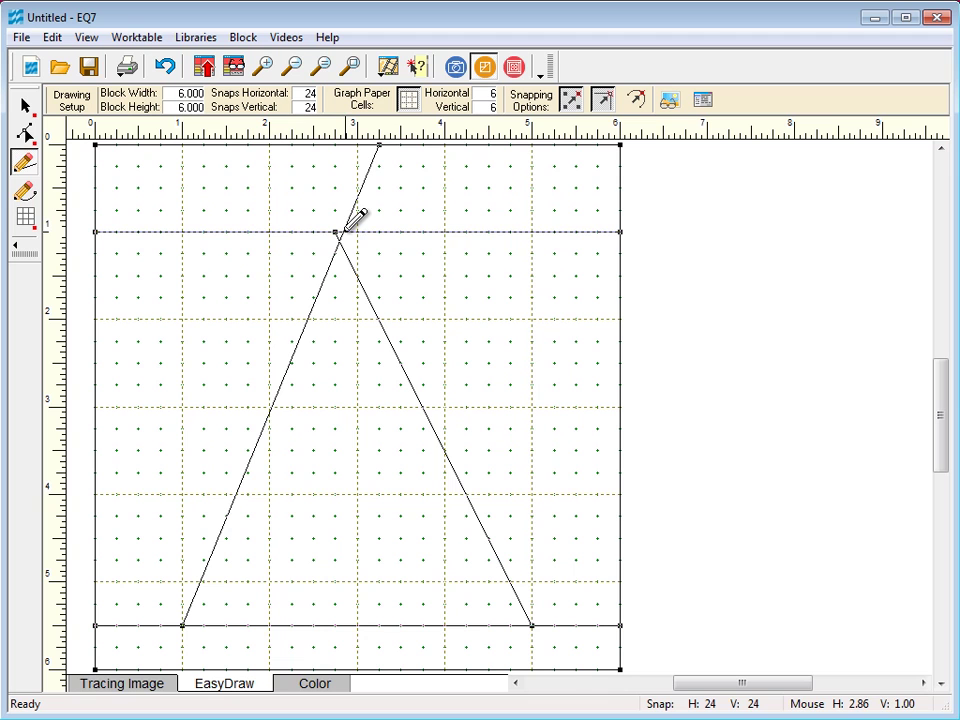
left_click(604, 101)
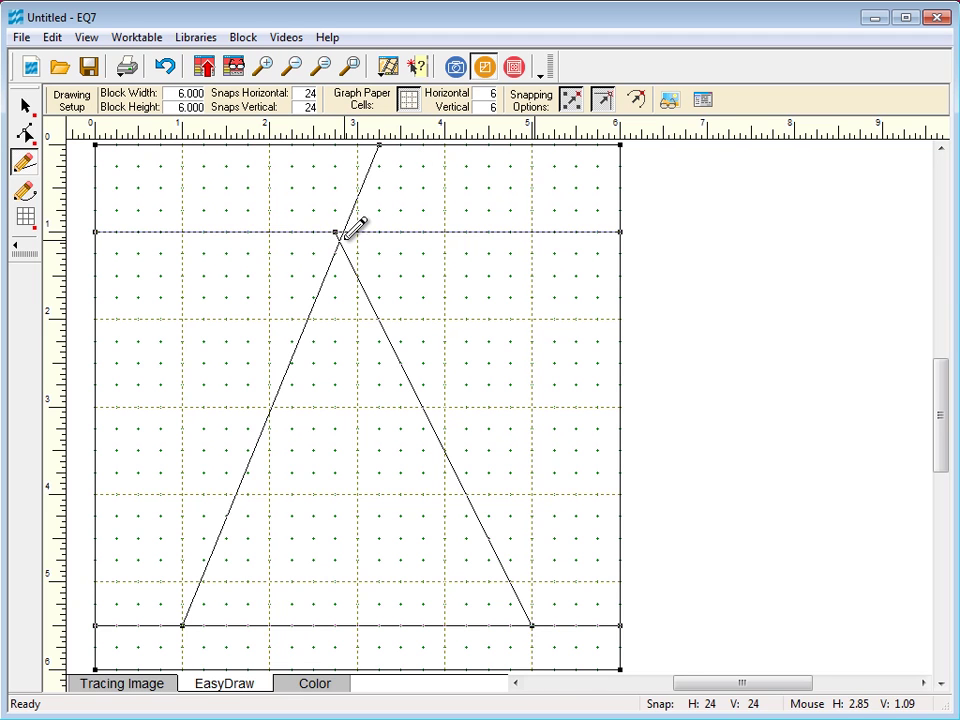
key("ctrl+z")
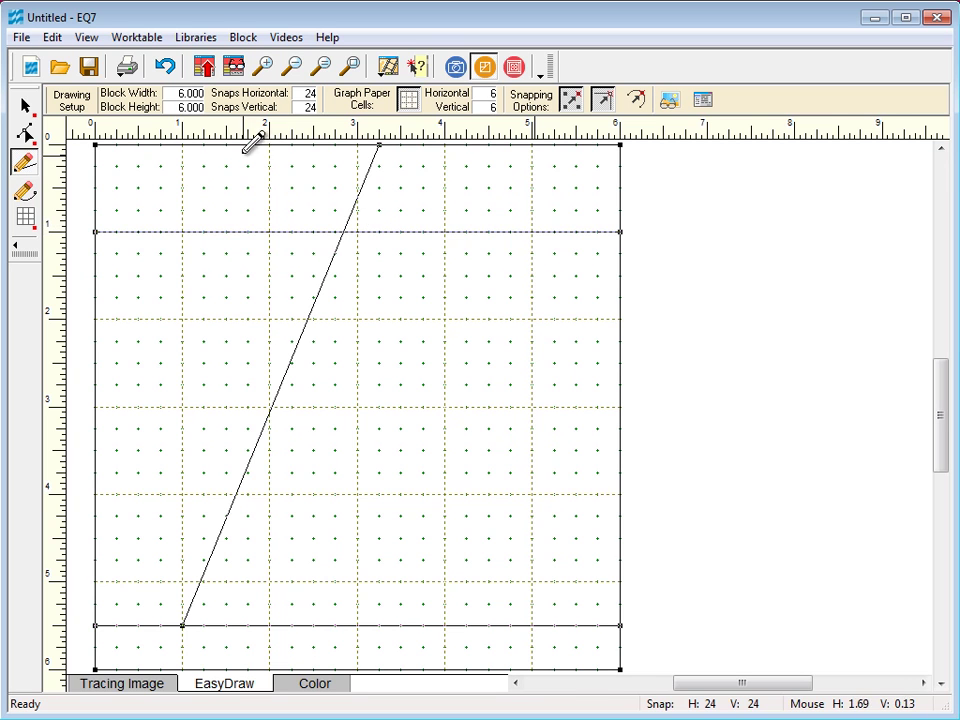
Add the block to the Sketchbook, refresh, and pick each segment of the diagonal and 1-inch line.
left_click(205, 68)
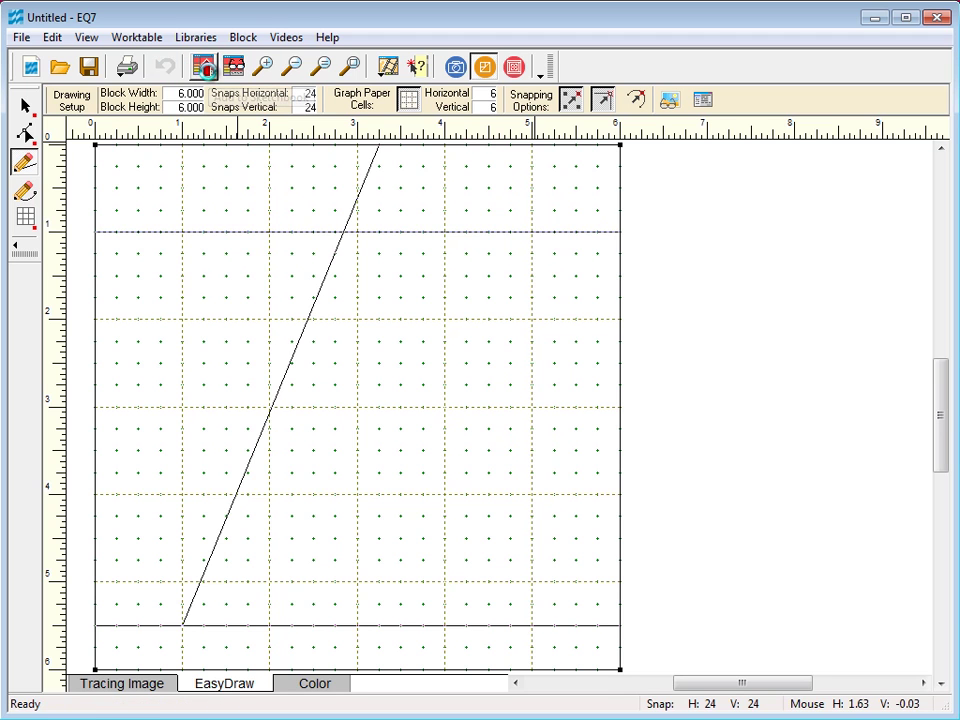
left_click(319, 65)
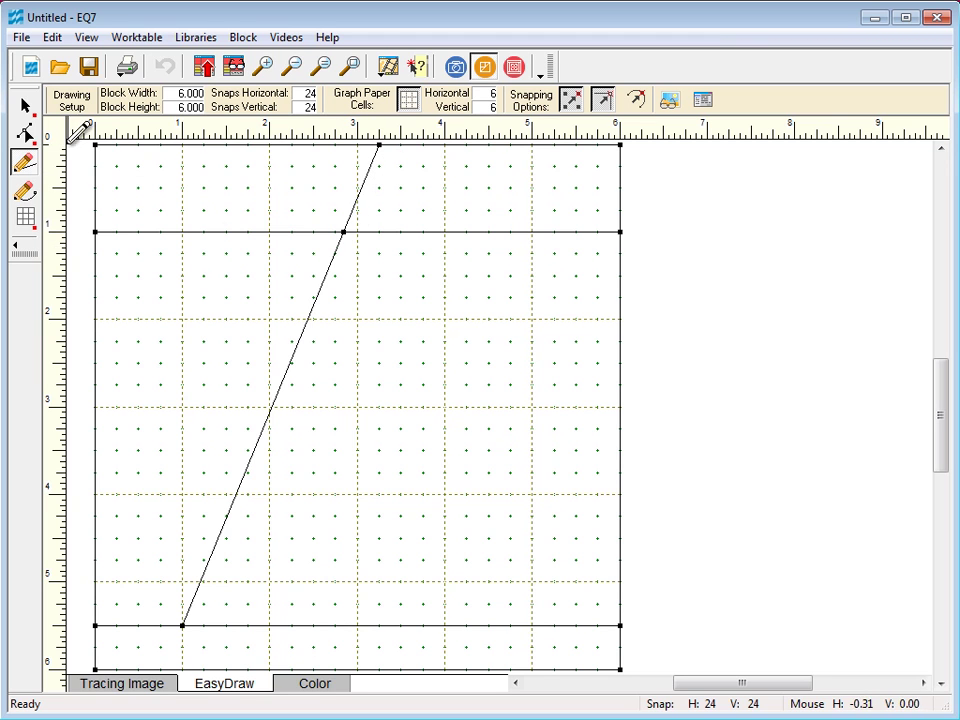
left_click(25, 105)
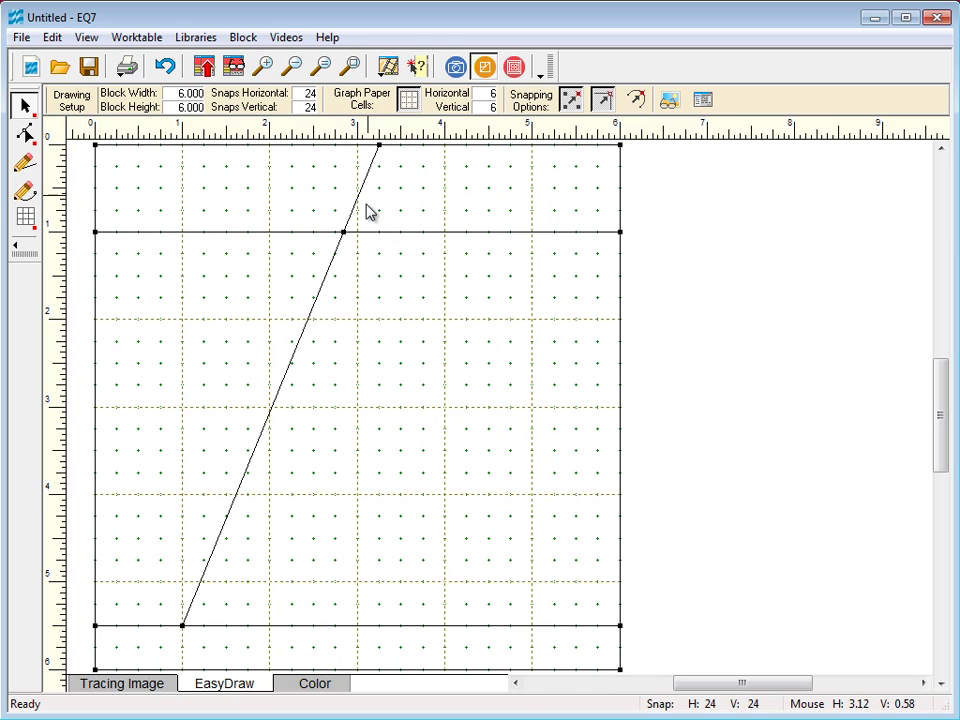
left_click(300, 231)
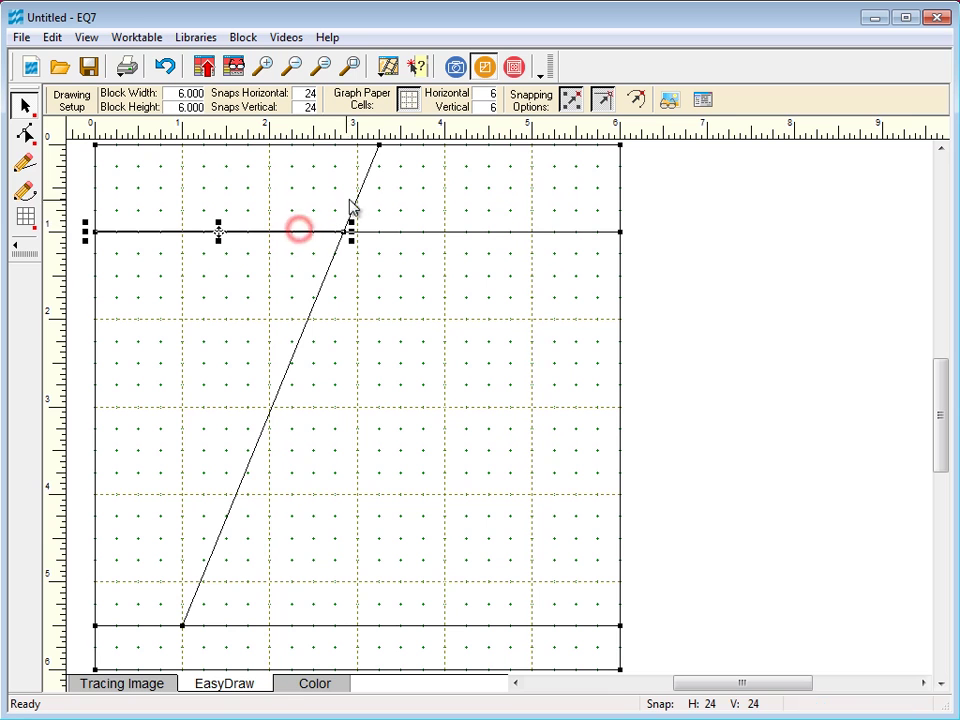
left_click(357, 196)
left_click(412, 230)
left_click(325, 284)
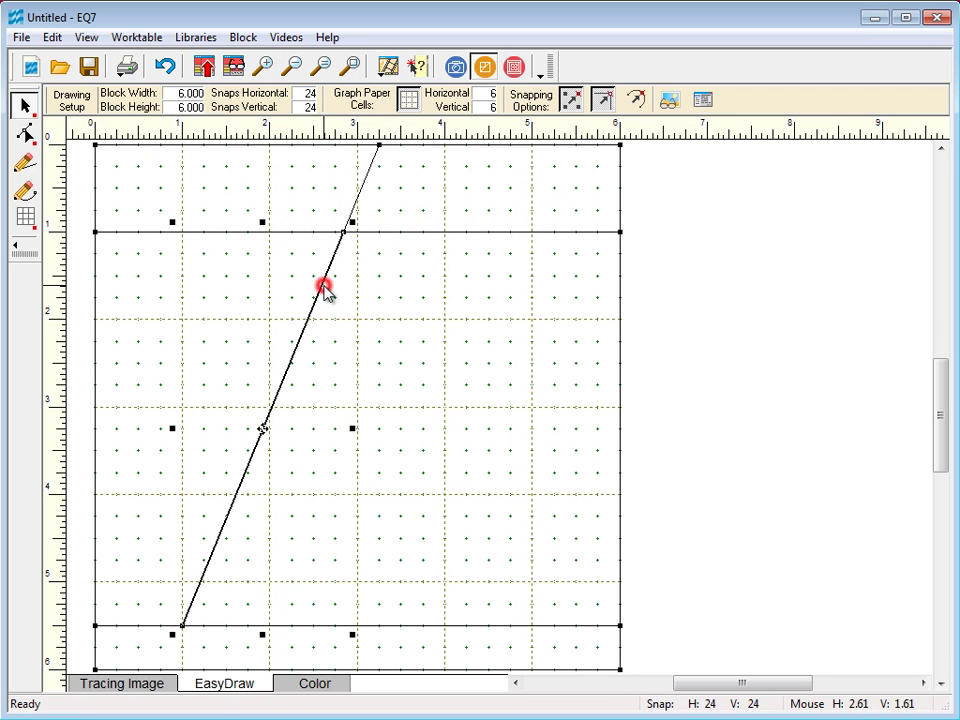
left_click(391, 287)
left_click(25, 161)
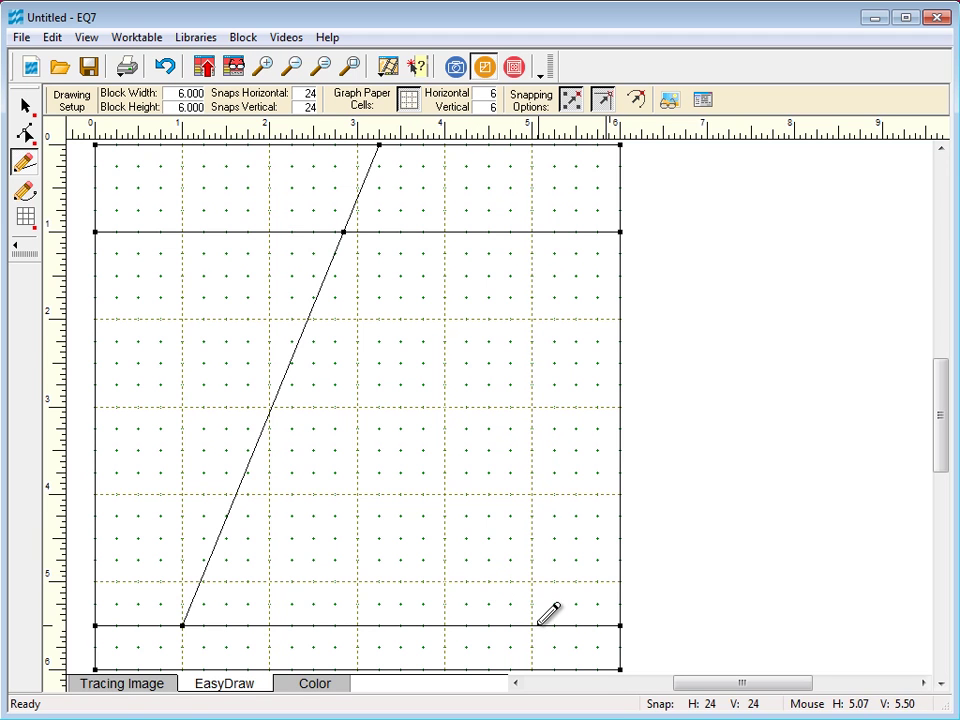
Draw the hat's right slanted side, then vertical lines at 5 and 1 inches up to the top strip.
mouse_move(531, 625)
left_mouse_down()
mouse_move(424, 365)
mouse_move(344, 232)
left_mouse_up()
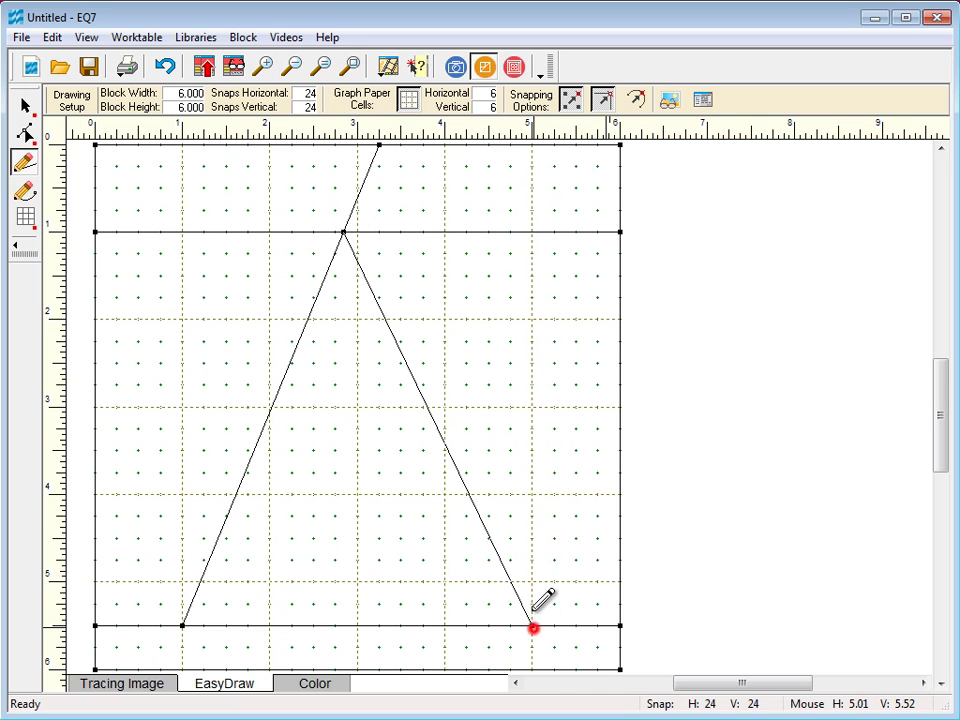
mouse_move(531, 625)
left_mouse_down()
mouse_move(548, 325)
mouse_move(531, 240)
left_mouse_up()
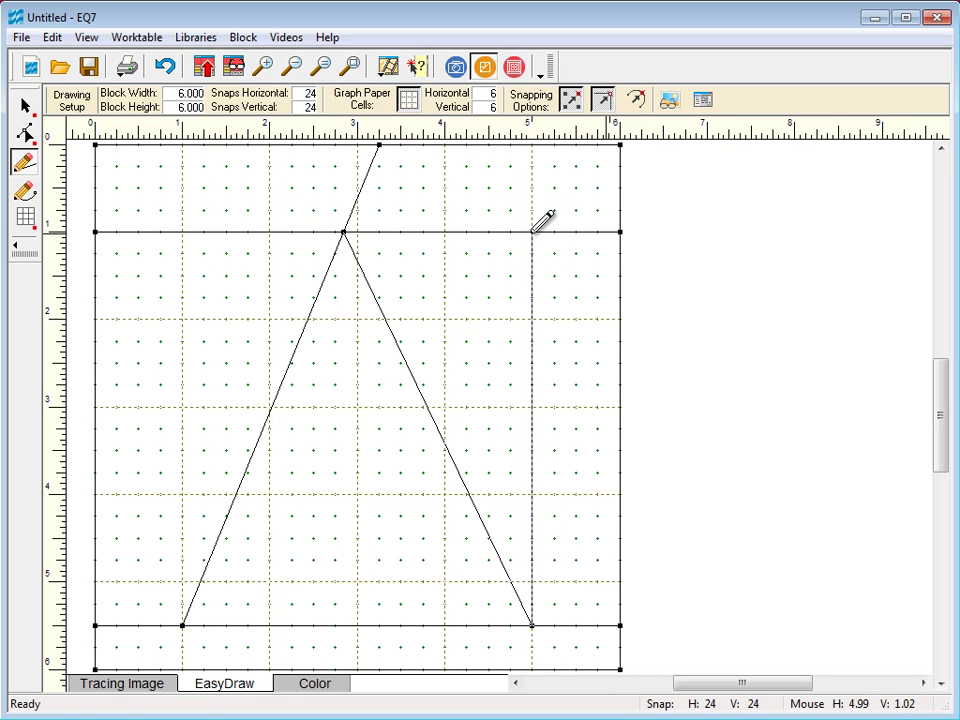
left_click_drag(182, 625, 183, 231)
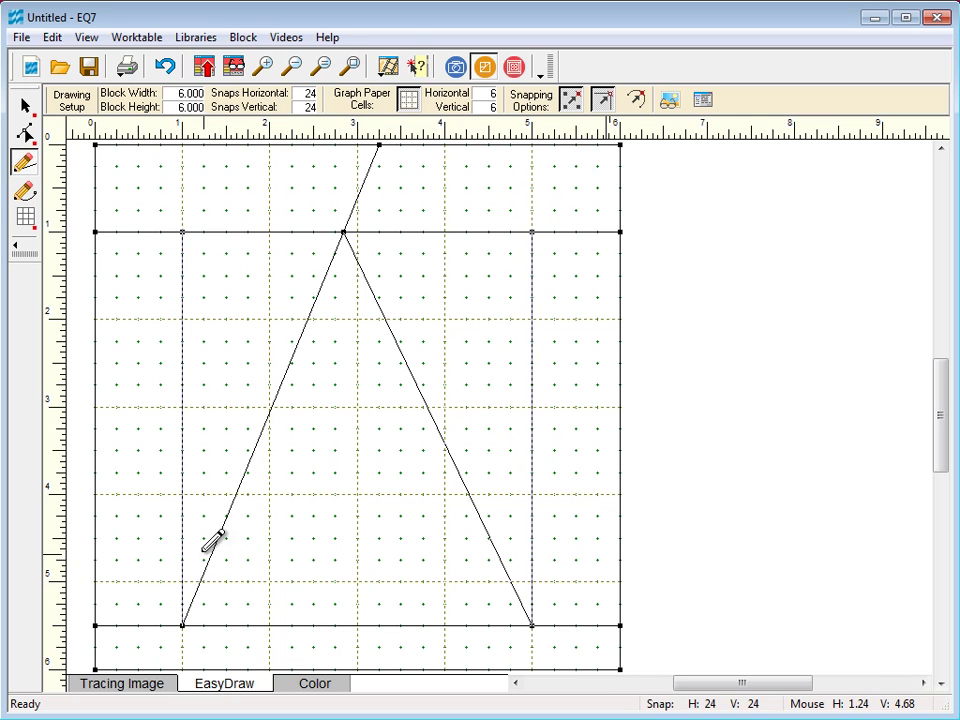
Draw the hat-band line near 4.75 inches between the slanted sides, add it to the Sketchbook, and refresh.
mouse_move(220, 539)
left_mouse_down()
mouse_move(298, 529)
mouse_move(466, 538)
left_mouse_up()
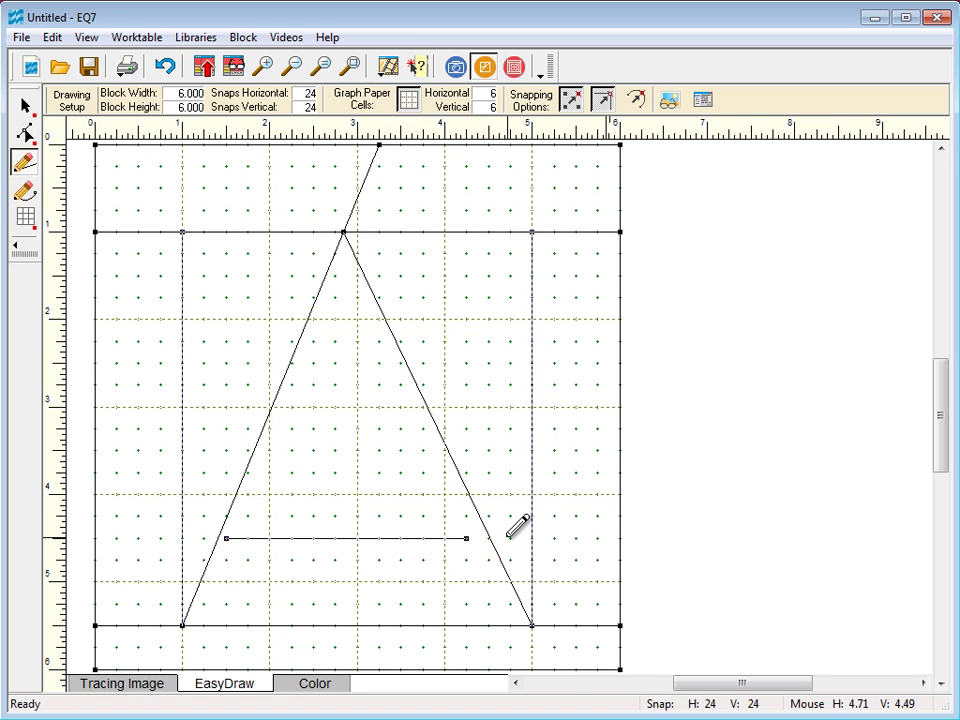
key("Delete")
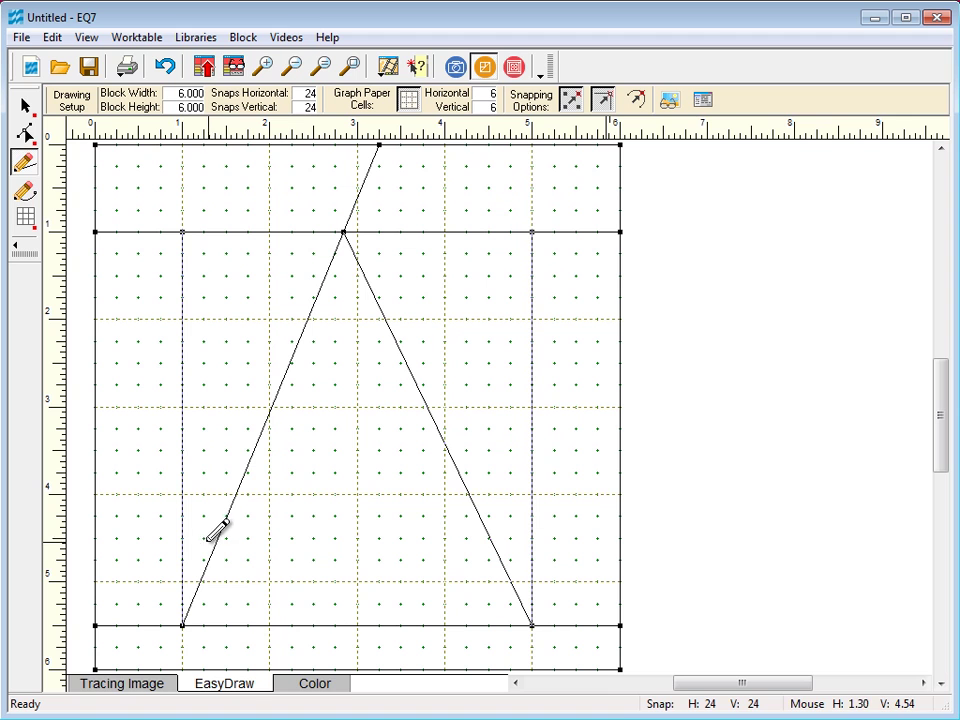
left_click_drag(203, 538, 514, 539)
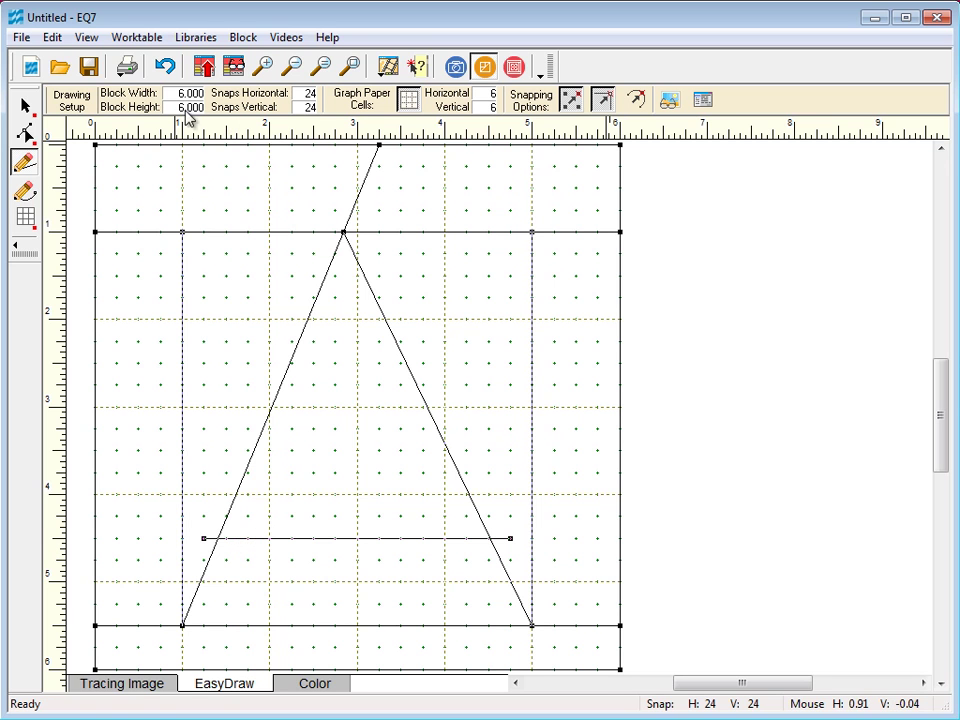
left_click(204, 66)
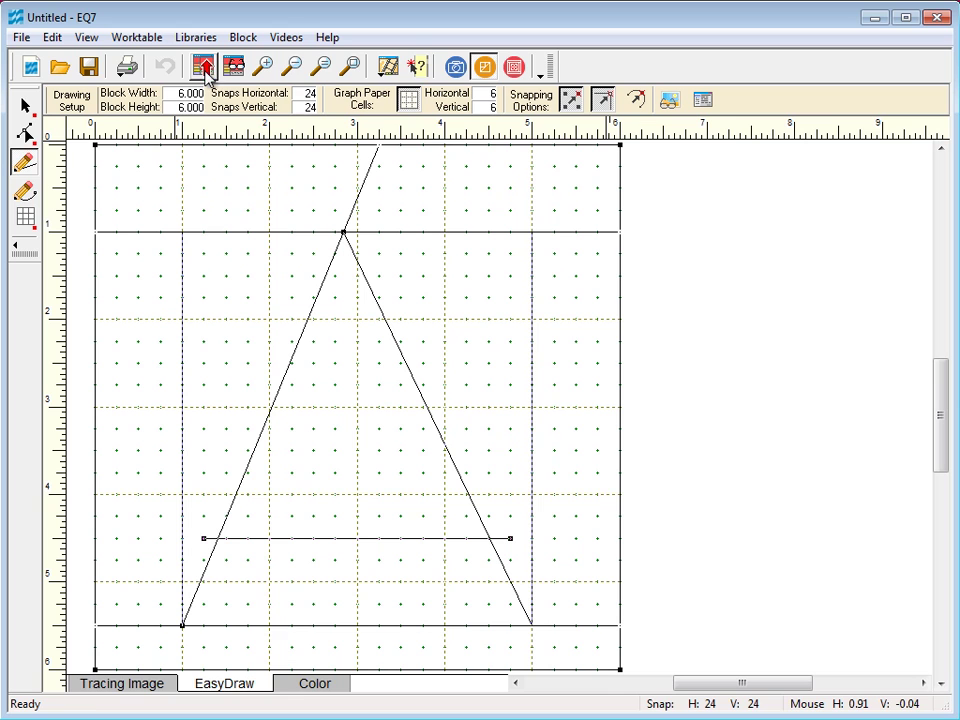
left_click(315, 70)
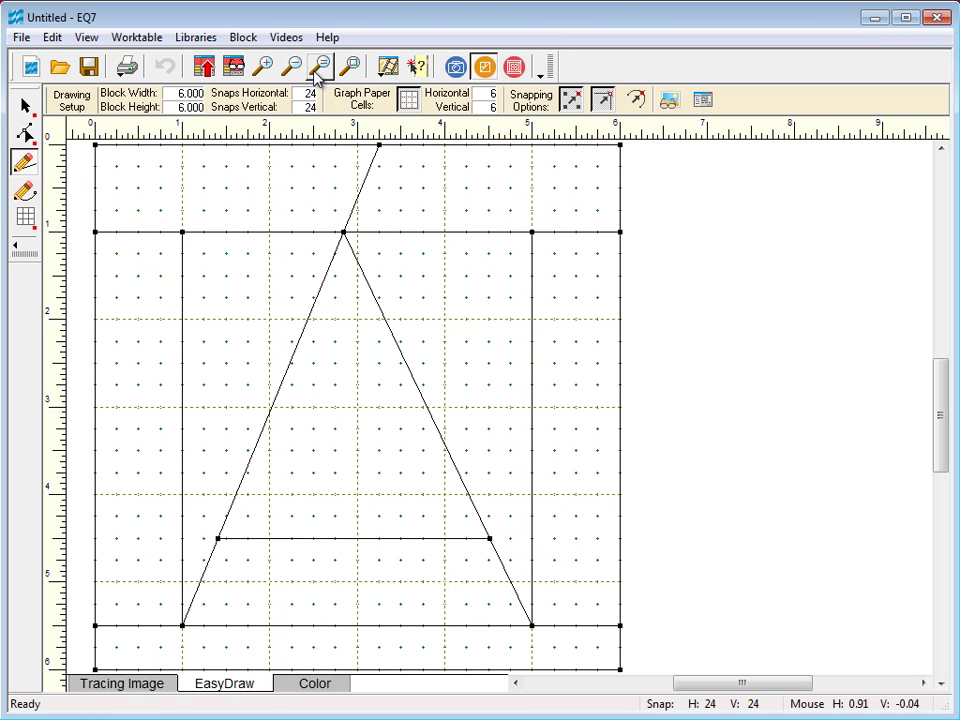
Fill the brim strip and hat triangle with black fabric and the hat band with striped fabric.
left_click(315, 684)
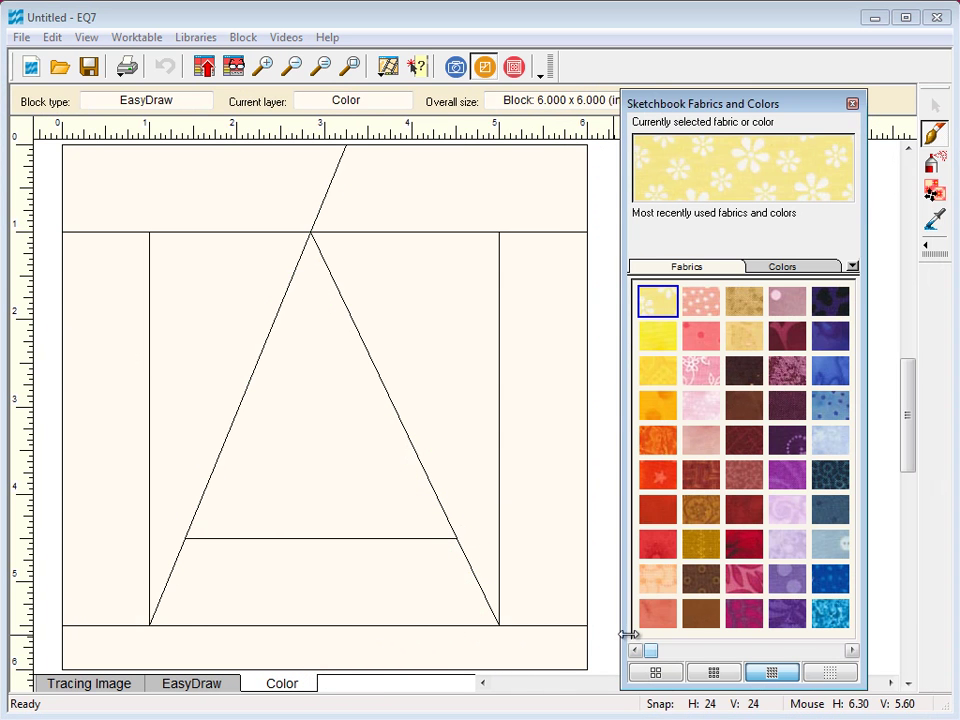
left_click(782, 650)
left_click(744, 579)
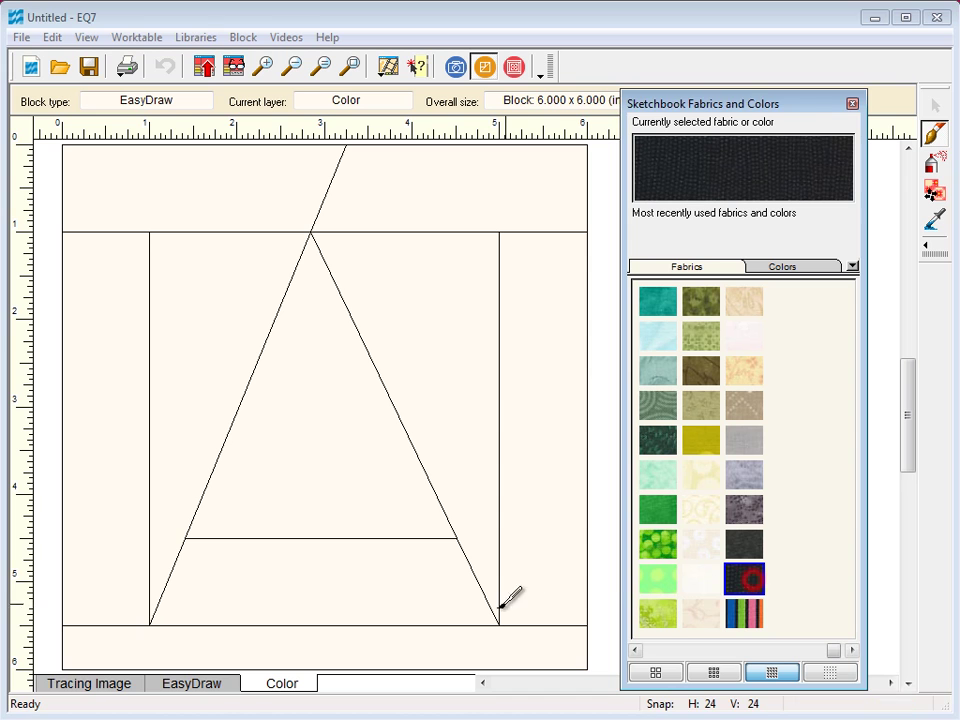
left_click(437, 639)
left_click(354, 505)
left_click(742, 609)
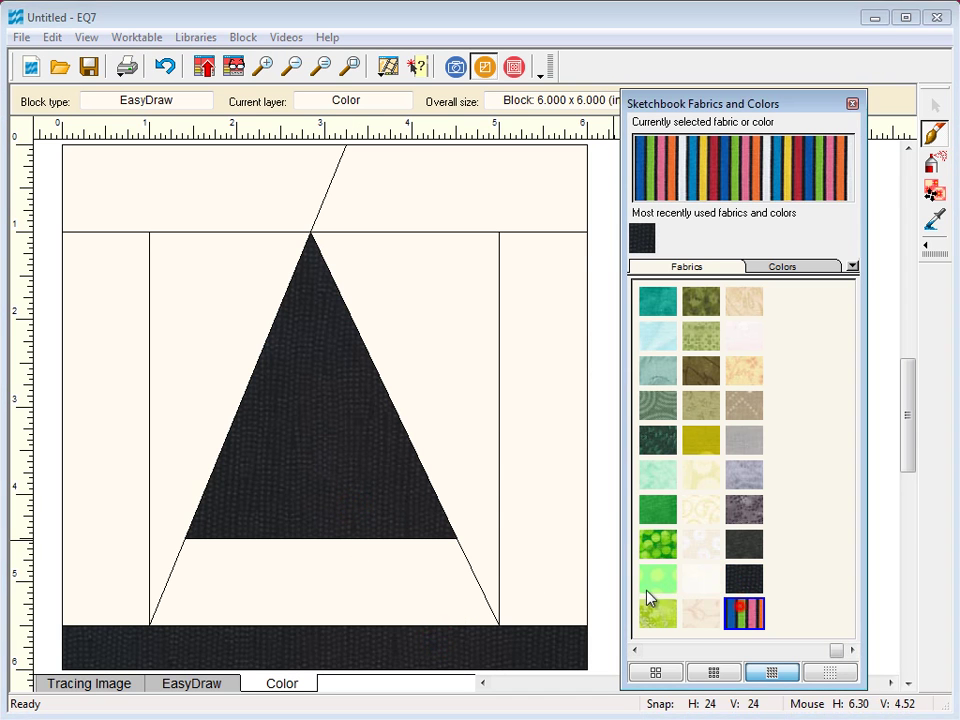
left_click(440, 578)
Fill the side strips, top strip and background around the hat with light blue fabric.
left_click(658, 336)
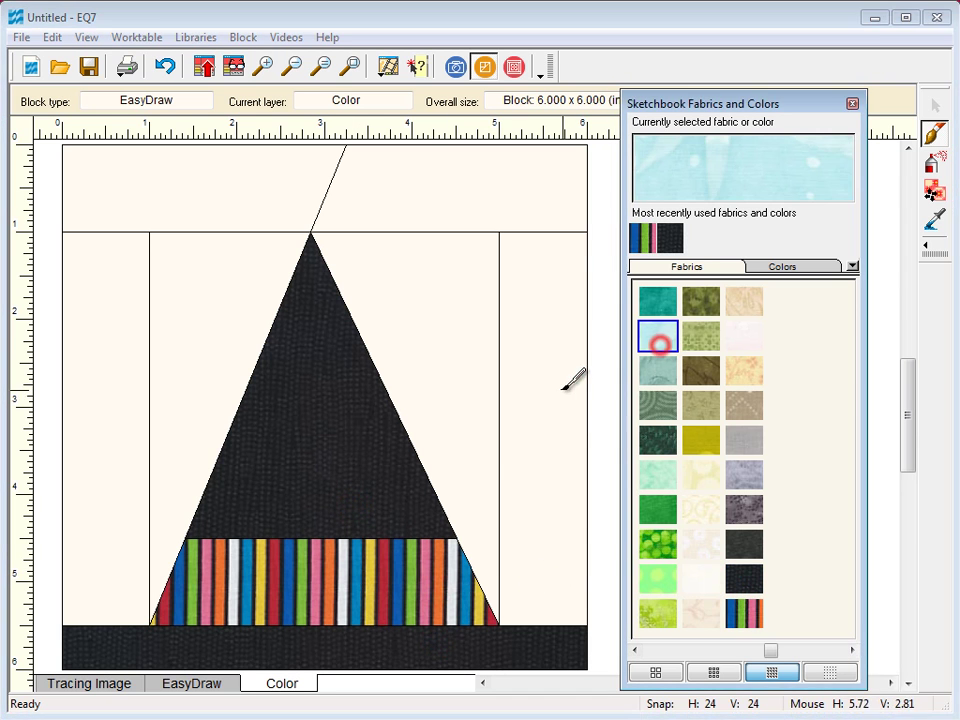
left_click(560, 390)
left_click(489, 381)
left_click(392, 208)
left_click(290, 203)
left_click(269, 246)
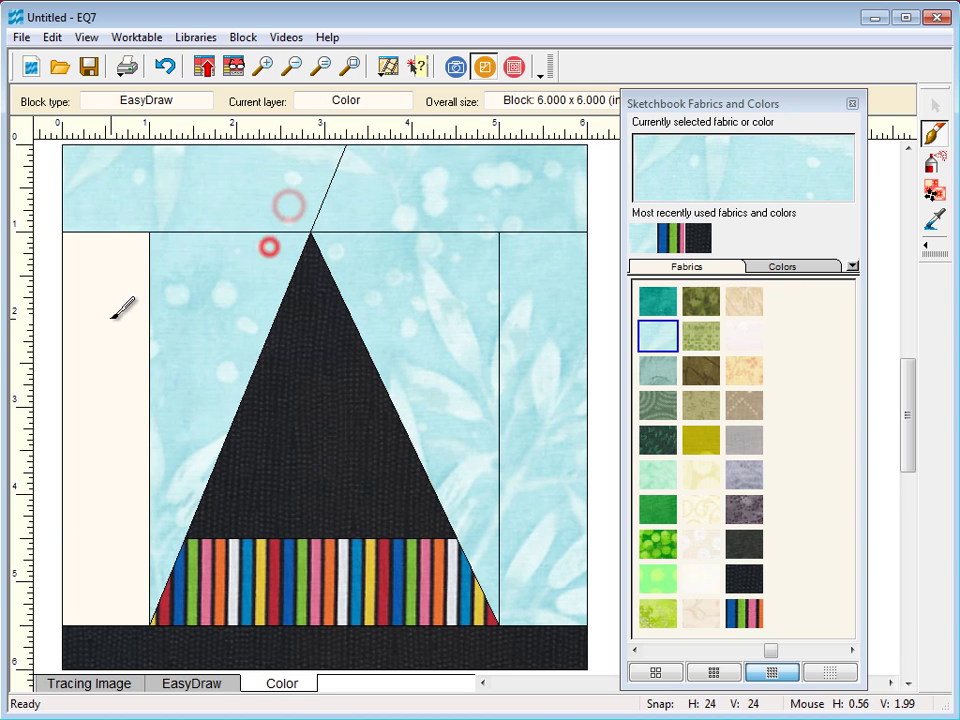
left_click(111, 316)
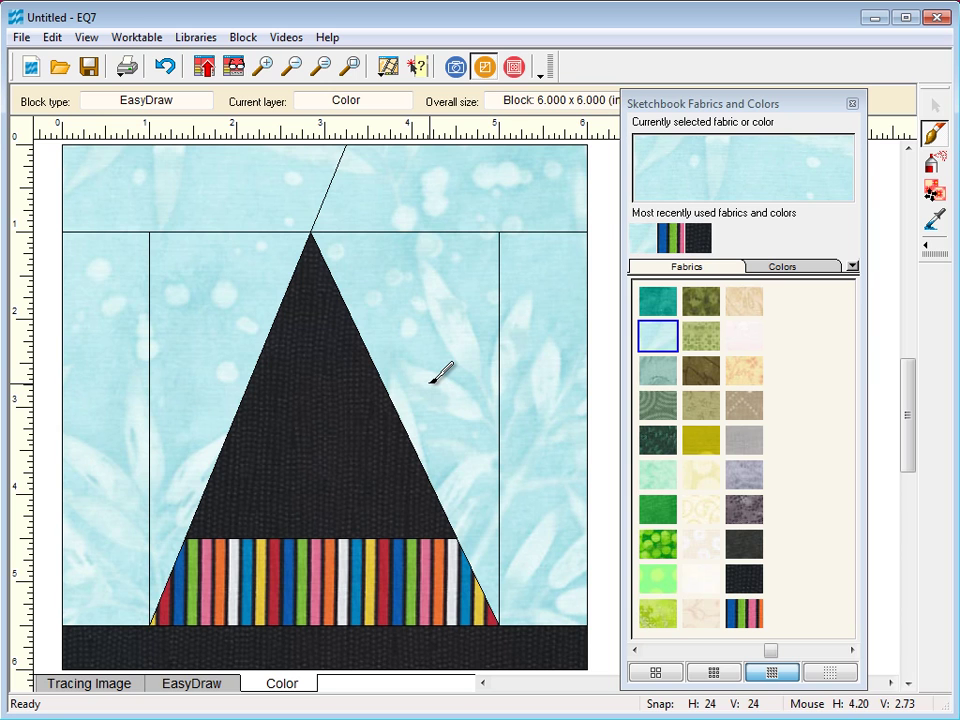
Add the coloured block to the Sketchbook and open Print Foundation Pattern, reviewing its Numbering and Options tabs.
left_click(204, 68)
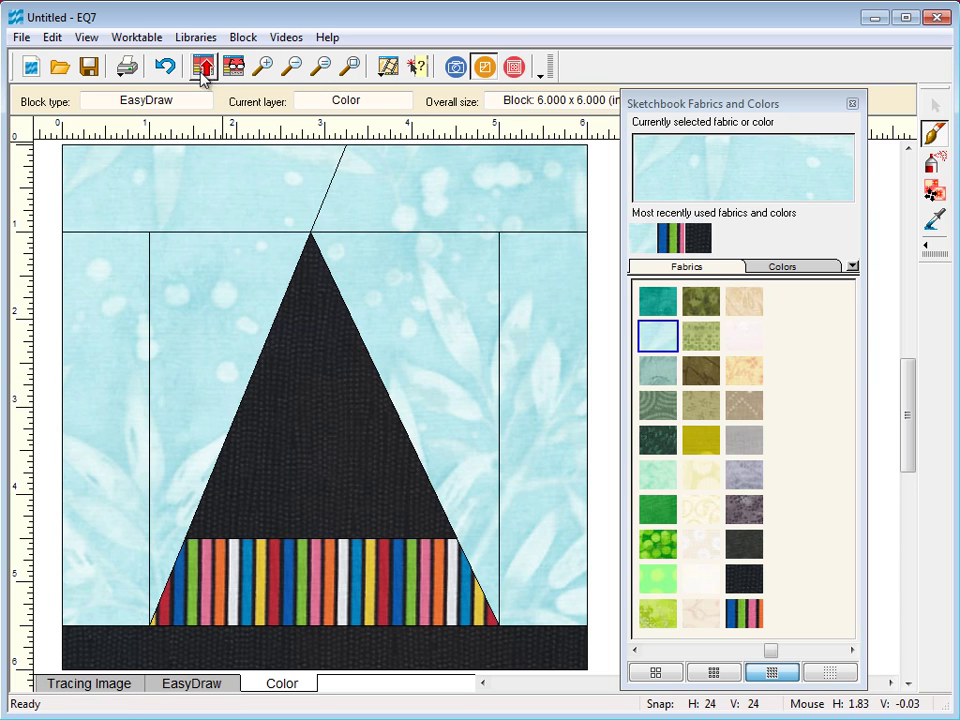
left_click(128, 70)
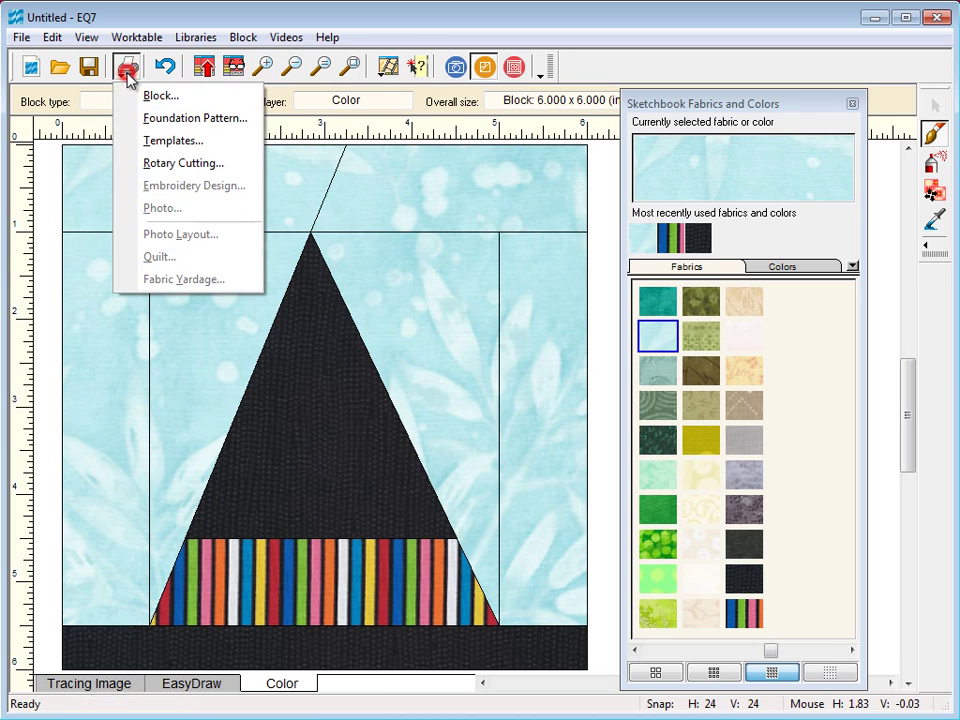
left_click(153, 120)
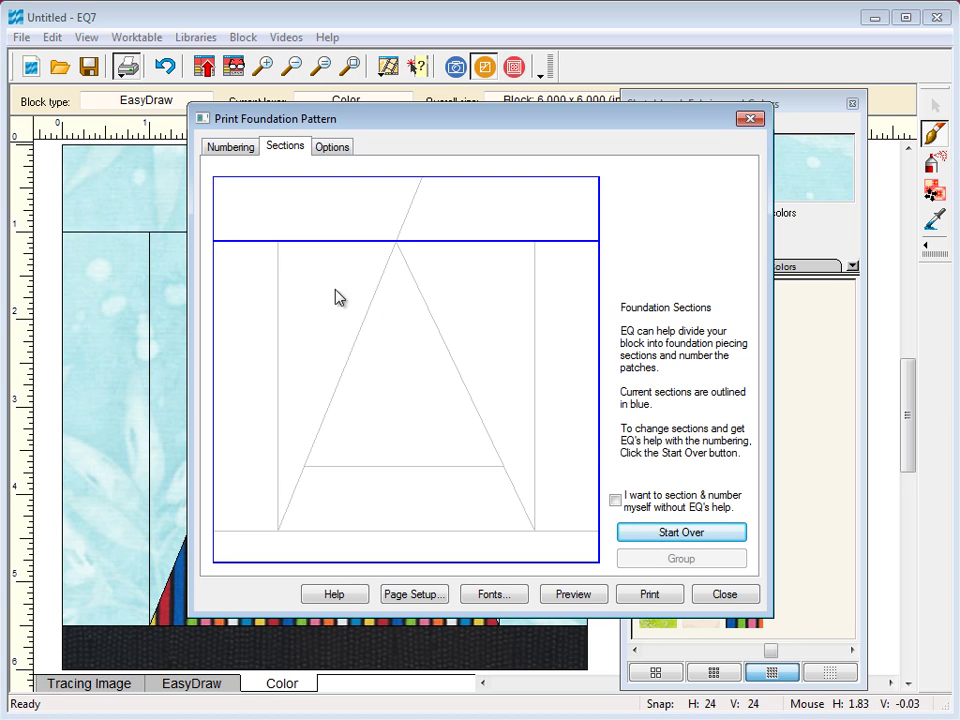
left_click(228, 147)
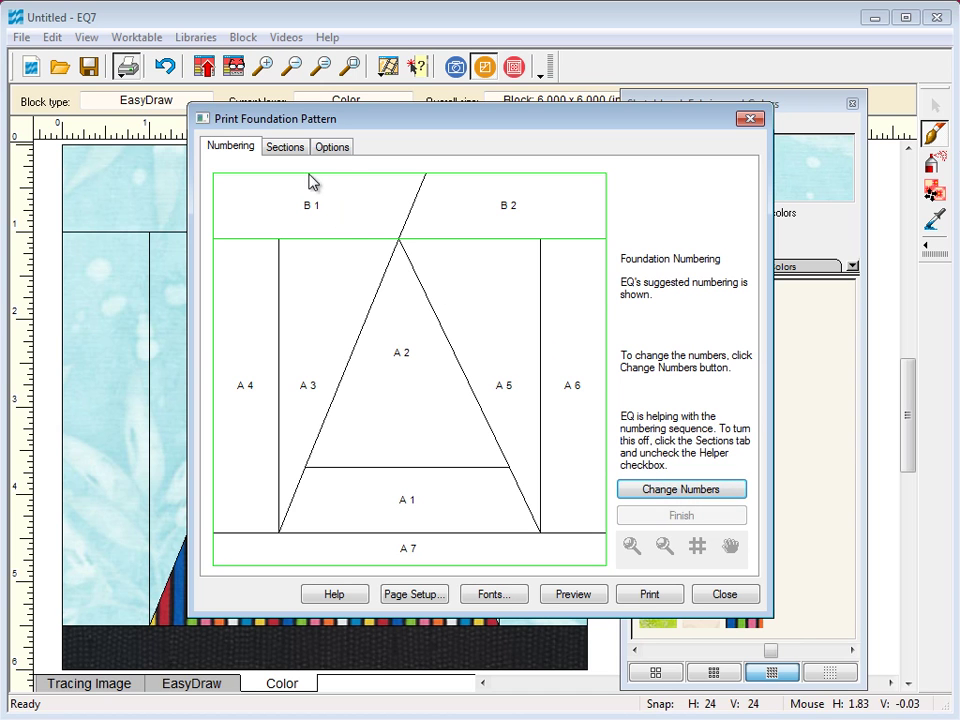
left_click(332, 147)
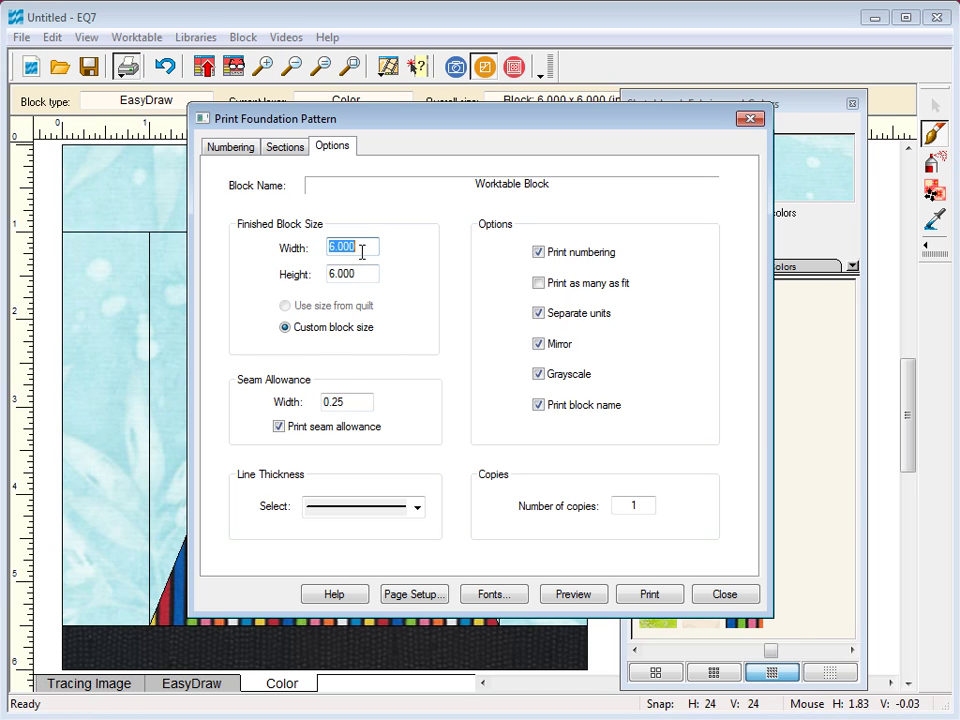
Preview the foundation pattern and zoom in on sections A1–A7 and B1–B2.
left_click(595, 596)
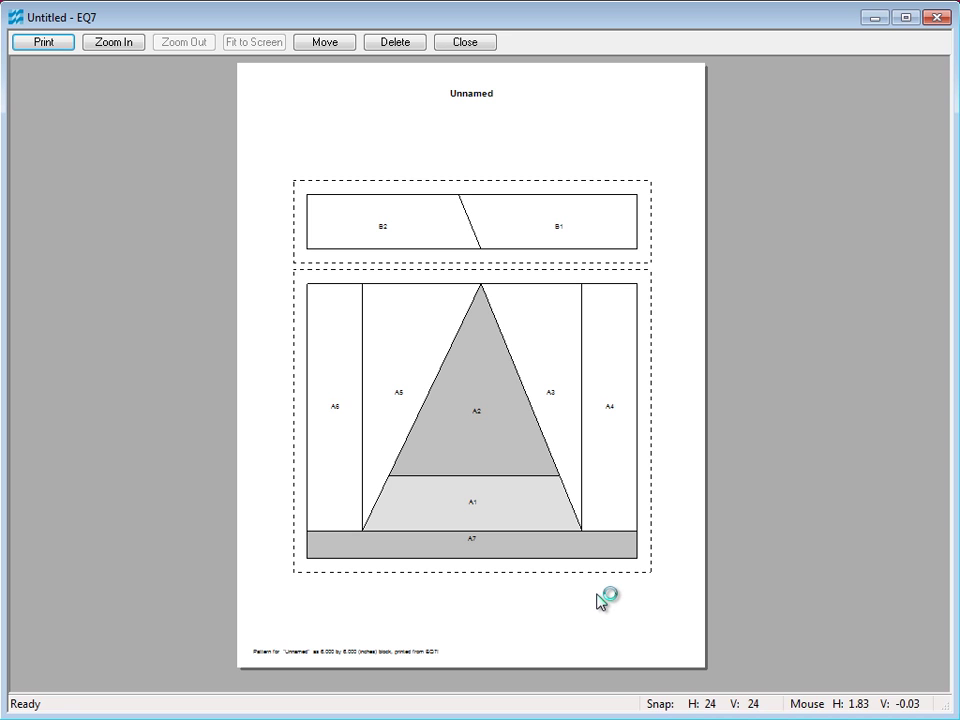
left_click(113, 42)
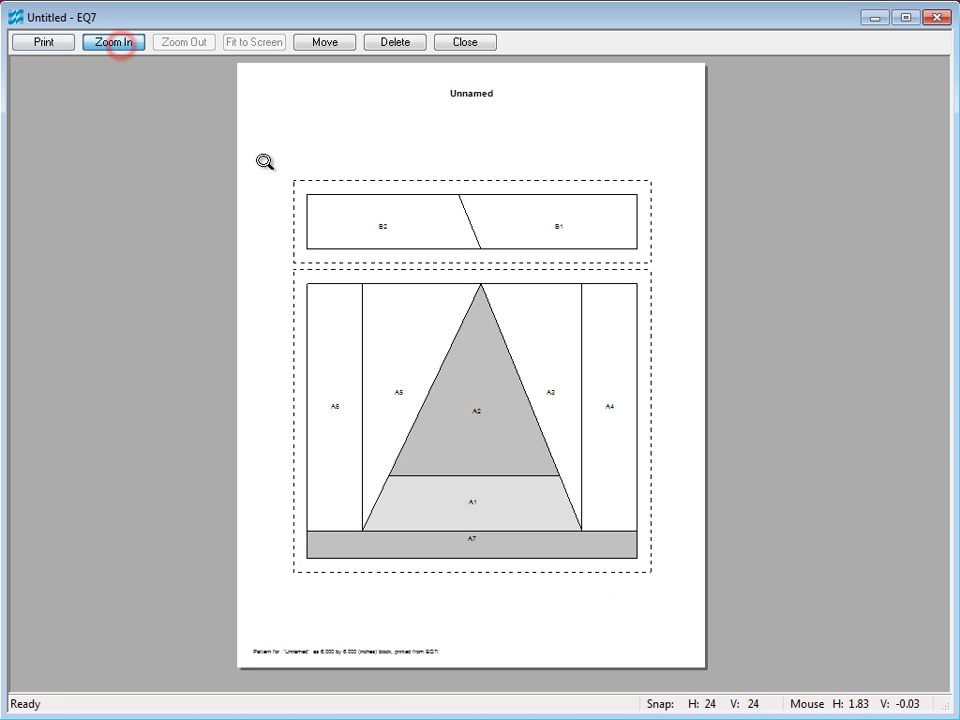
left_click_drag(267, 162, 673, 594)
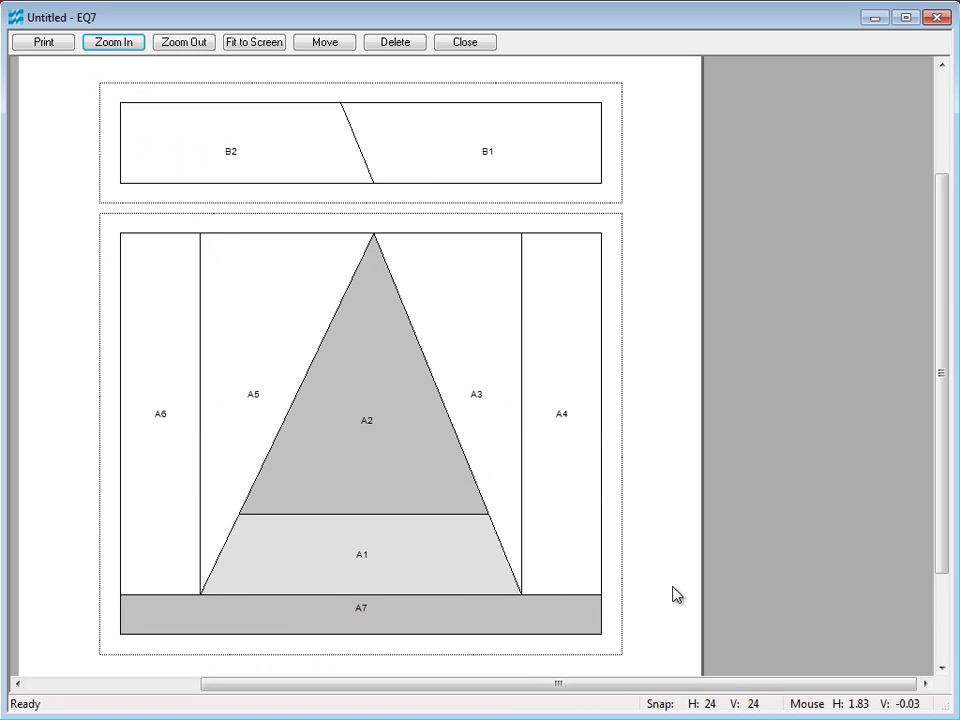